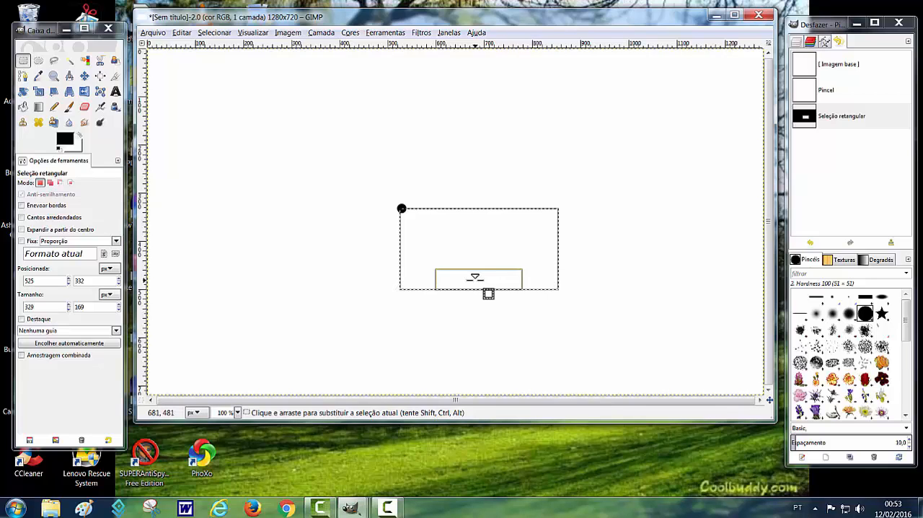
# - Stretch the rectangular selection's lower edge to a height of about 196 px and move the selection to about 533, 364
pyautogui.moveTo(488, 293)
pyautogui.mouseDown()
pyautogui.moveTo(492, 331)
pyautogui.moveTo(491, 295)
pyautogui.moveTo(493, 307)
pyautogui.mouseUp()
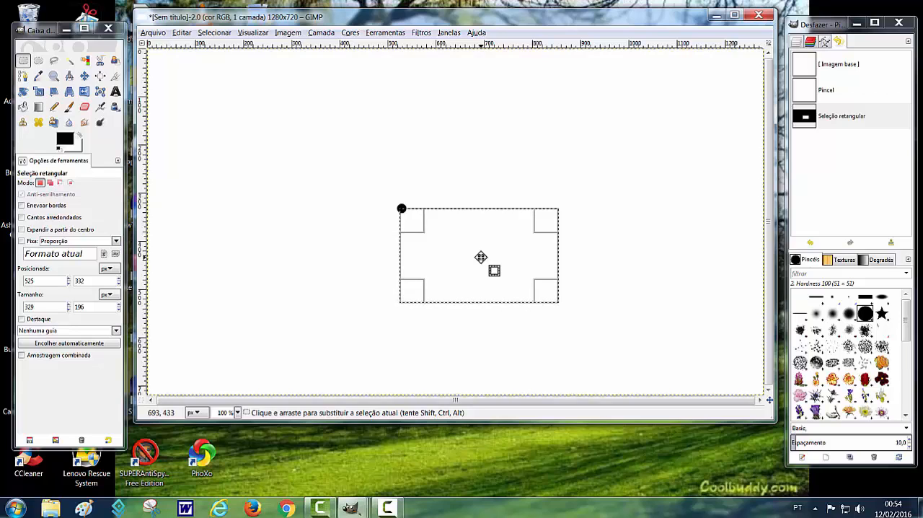
pyautogui.moveTo(481, 258)
pyautogui.mouseDown()
pyautogui.moveTo(435, 258)
pyautogui.moveTo(396, 113)
pyautogui.moveTo(641, 363)
pyautogui.moveTo(450, 121)
pyautogui.moveTo(332, 268)
pyautogui.moveTo(509, 227)
pyautogui.moveTo(491, 227)
pyautogui.moveTo(476, 282)
pyautogui.moveTo(486, 274)
pyautogui.mouseUp()
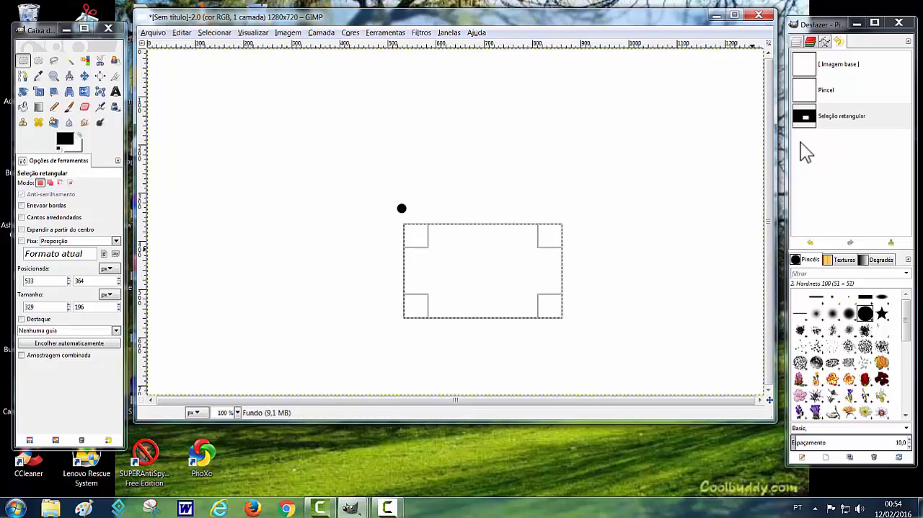
# - Revert the image to the brush state and draw a new selection about 525 × 215 px, moved to about 322, 191
pyautogui.click(800, 93)
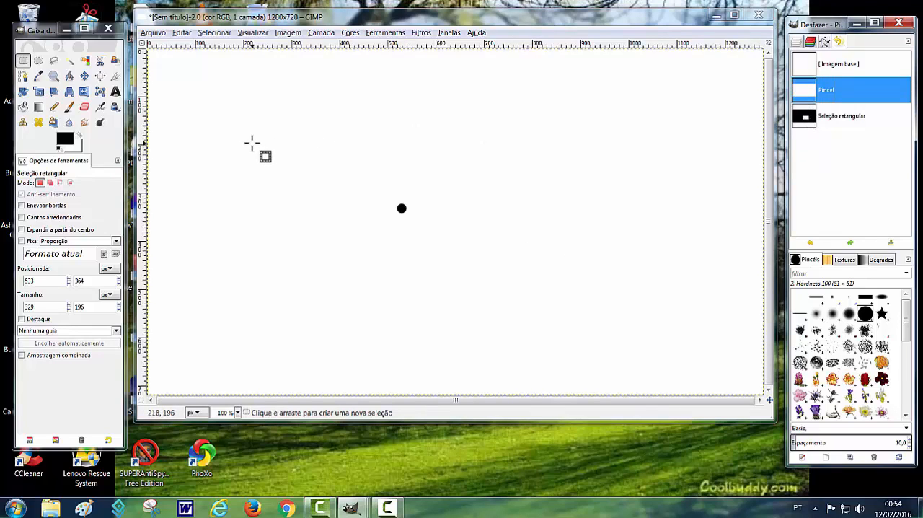
pyautogui.moveTo(240, 142); pyautogui.dragTo(493, 243)
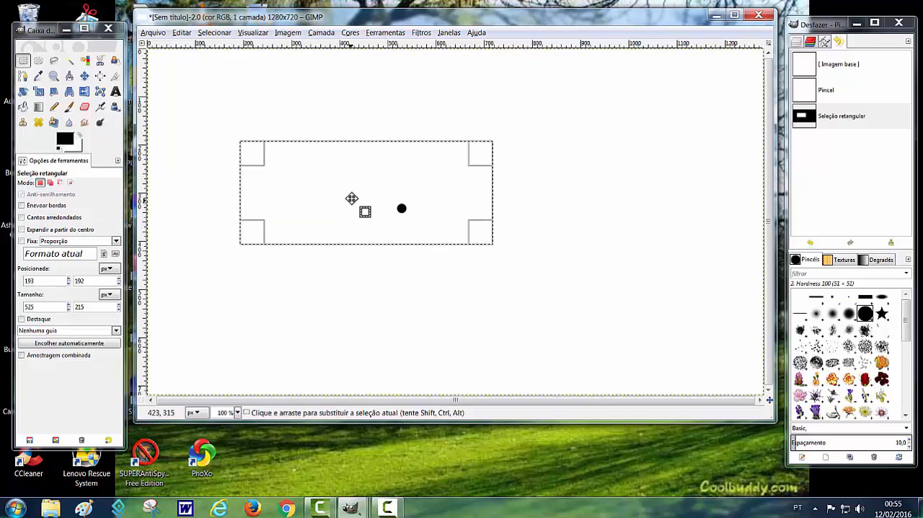
pyautogui.moveTo(353, 197); pyautogui.dragTo(415, 196)
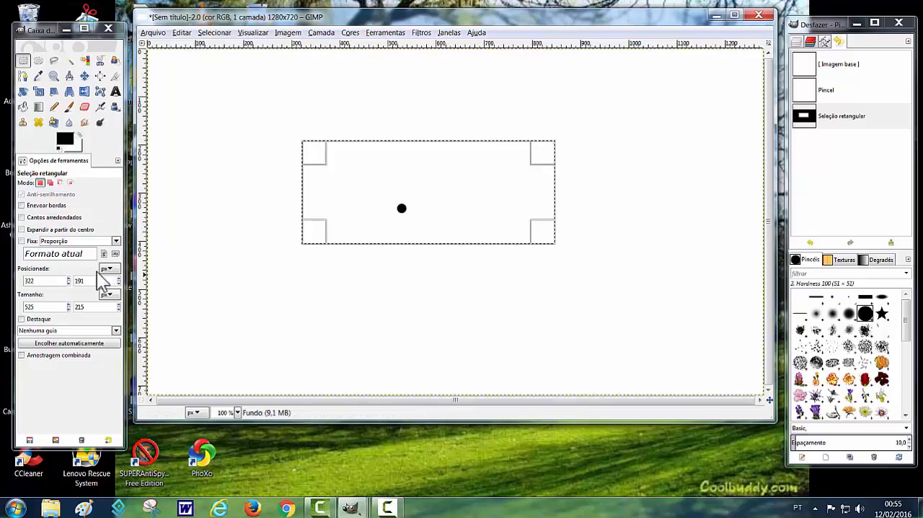
# - Set the selection's position to X 200 px and Y 100 px
pyautogui.doubleClick(41, 282)
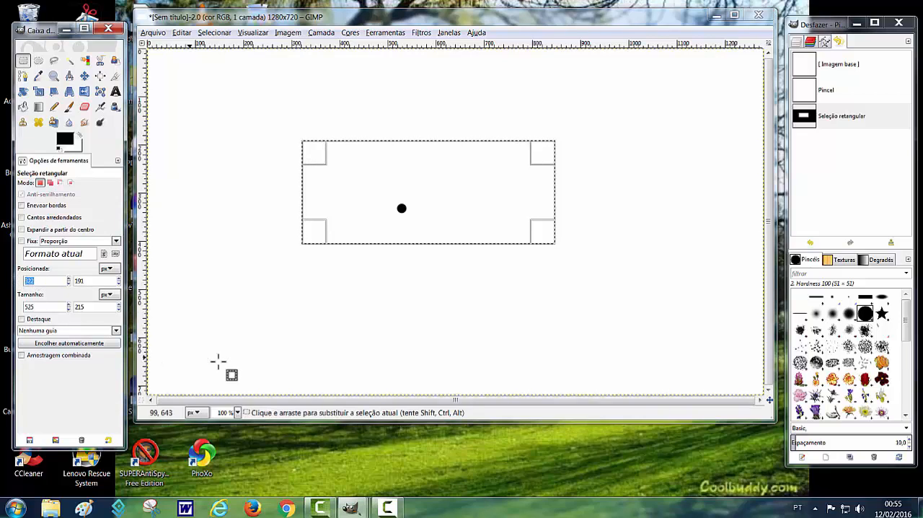
pyautogui.write('200')
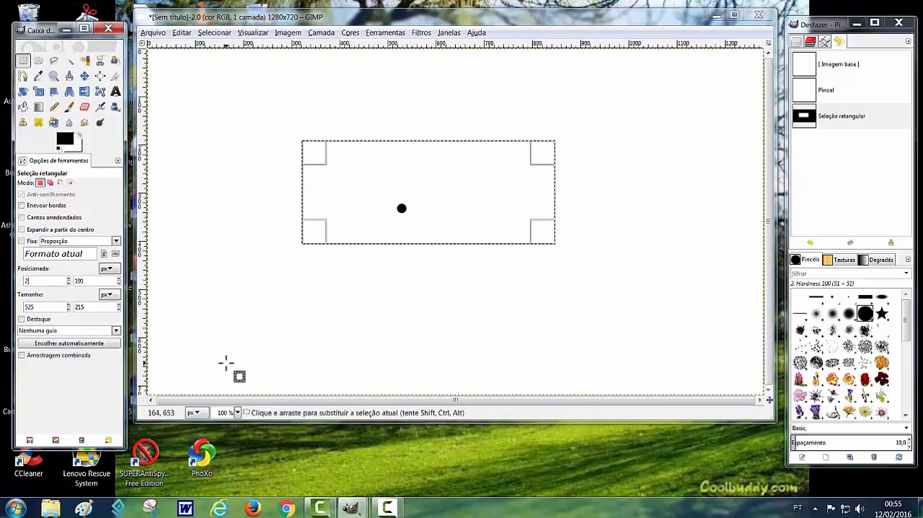
pyautogui.press('Return')
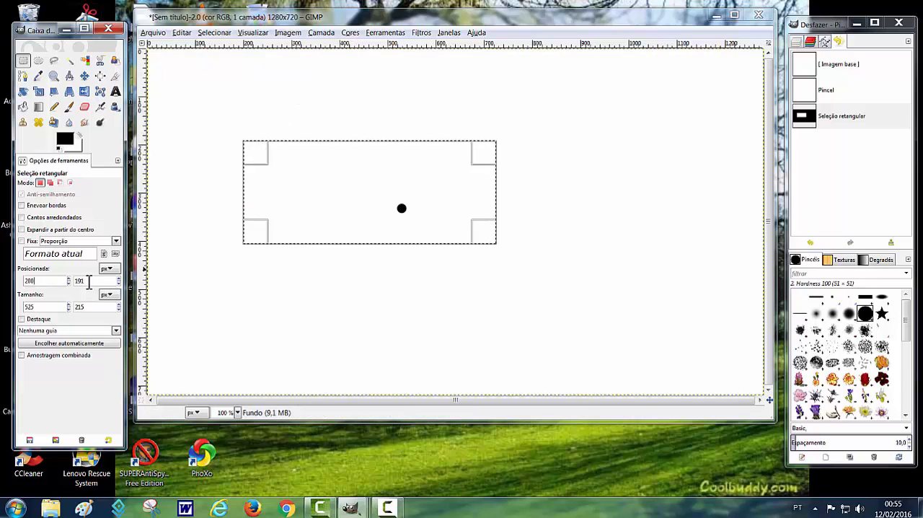
pyautogui.moveTo(89, 281); pyautogui.dragTo(70, 281)
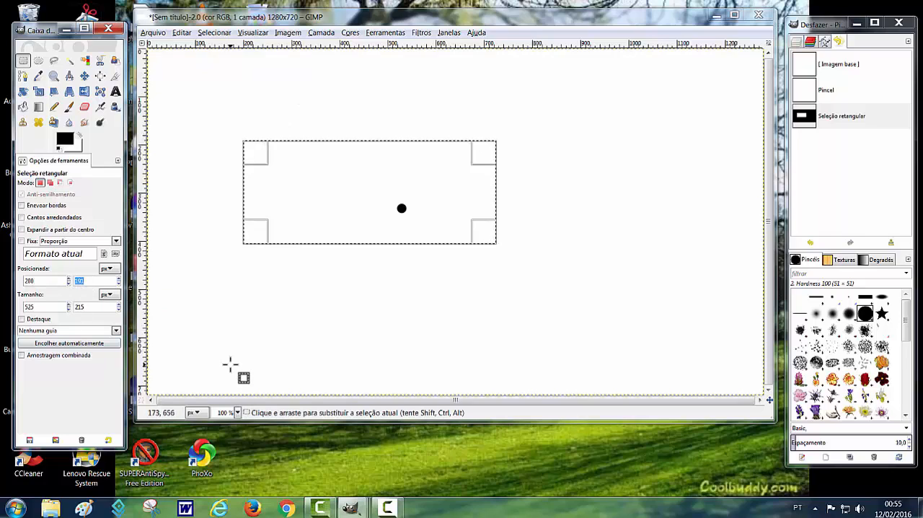
pyautogui.write('1')
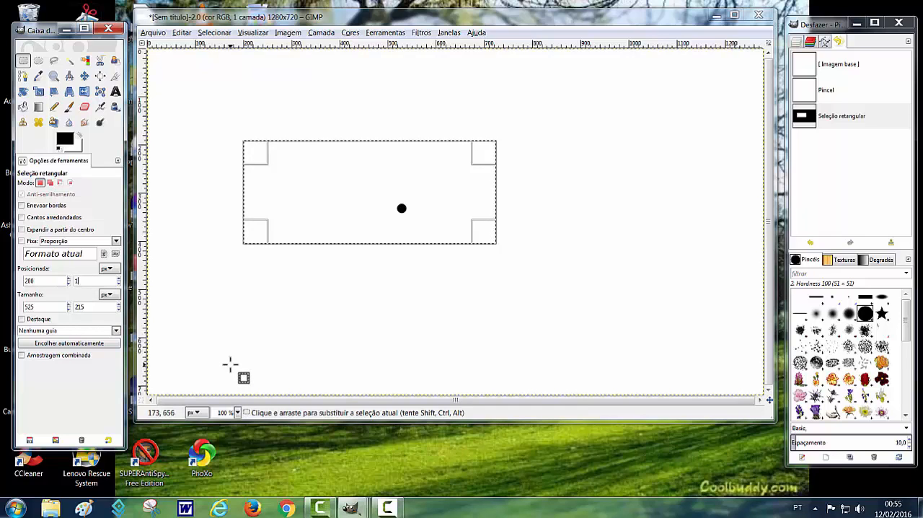
pyautogui.write('00')
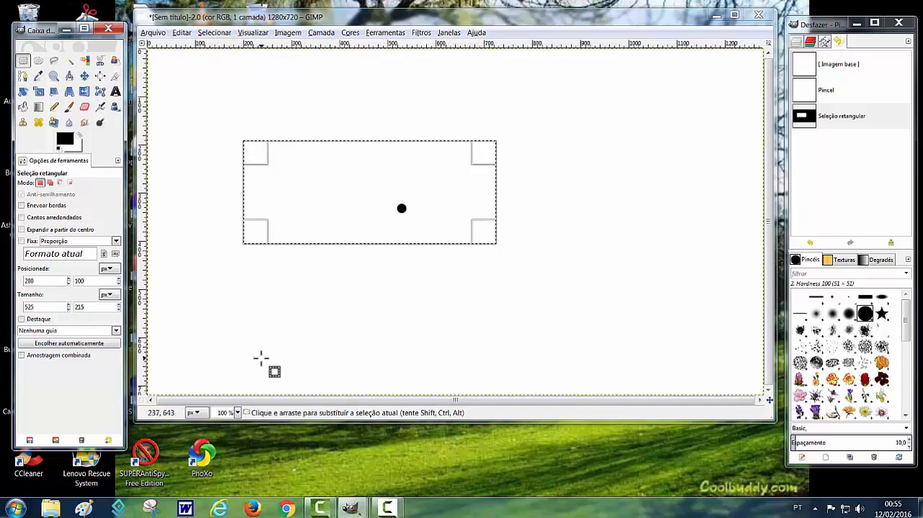
pyautogui.press('Return')
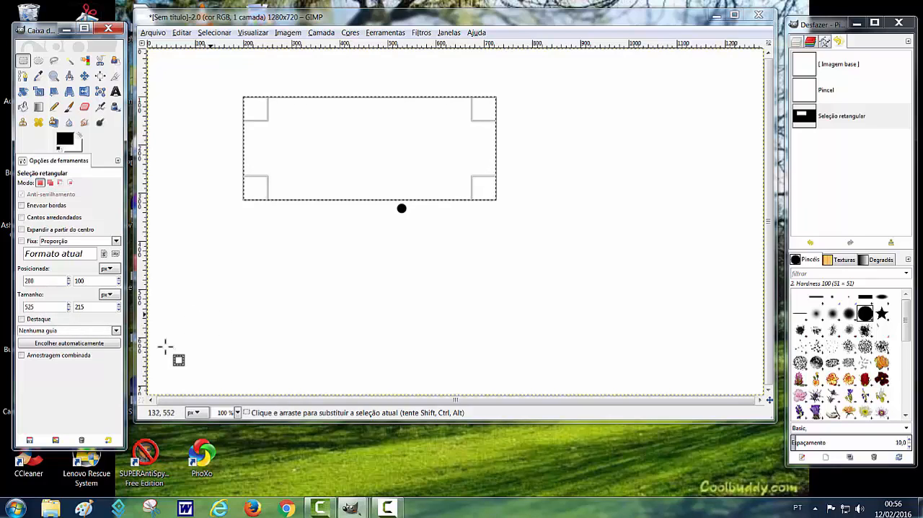
# - Set the selection's size to 800 px wide and 400 px high
pyautogui.click(35, 307)
pyautogui.doubleClick(35, 307)
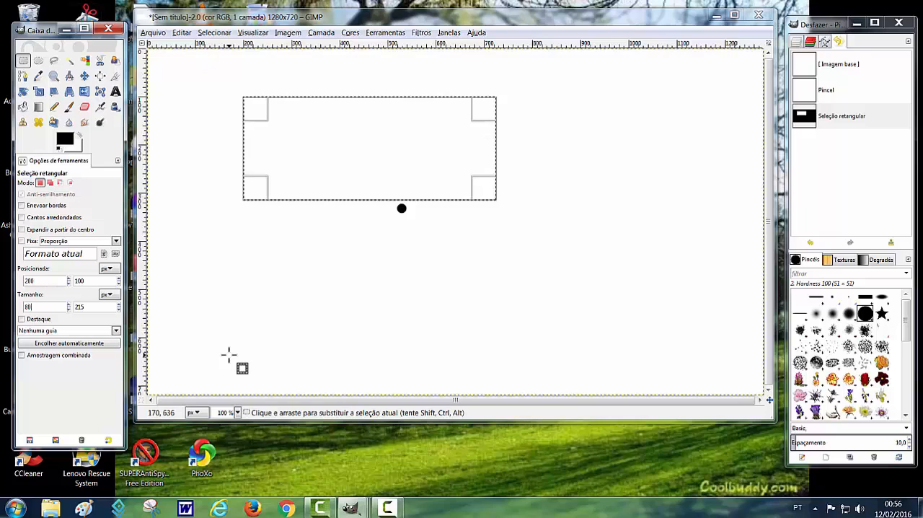
pyautogui.press('Return')
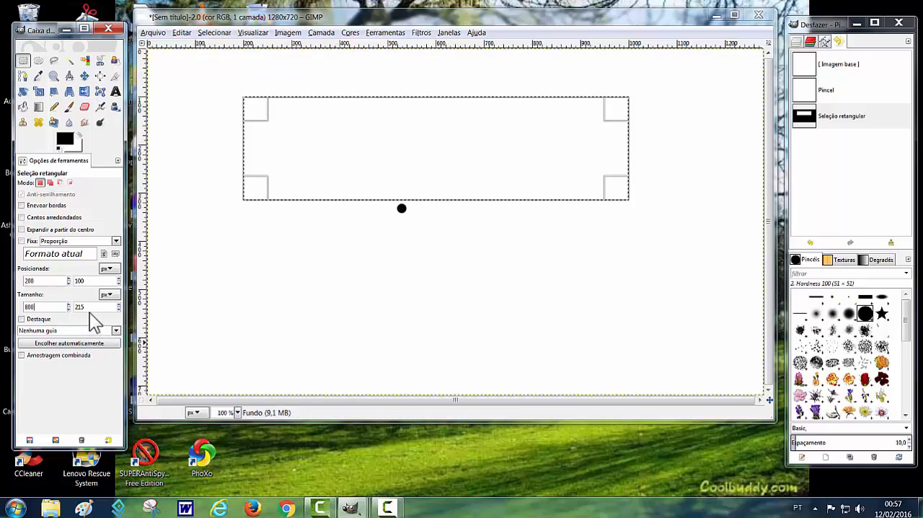
pyautogui.moveTo(92, 307); pyautogui.dragTo(74, 306)
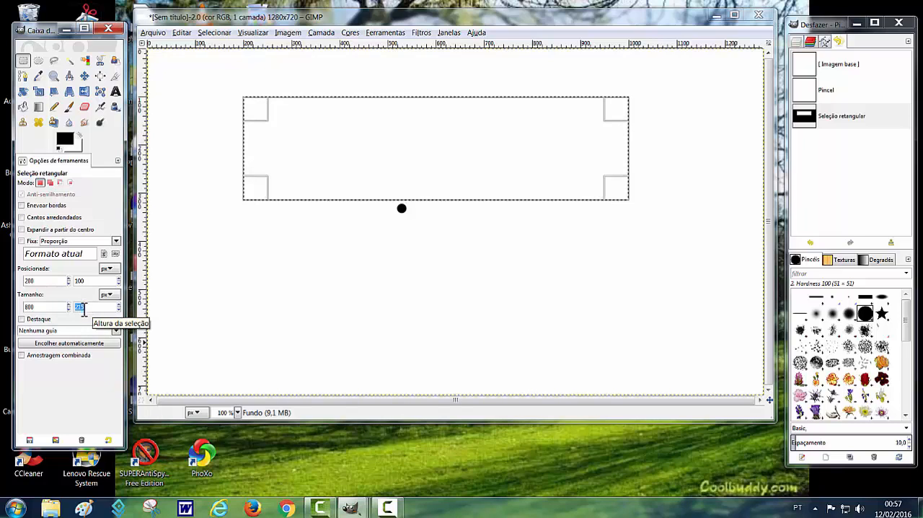
pyautogui.write('400')
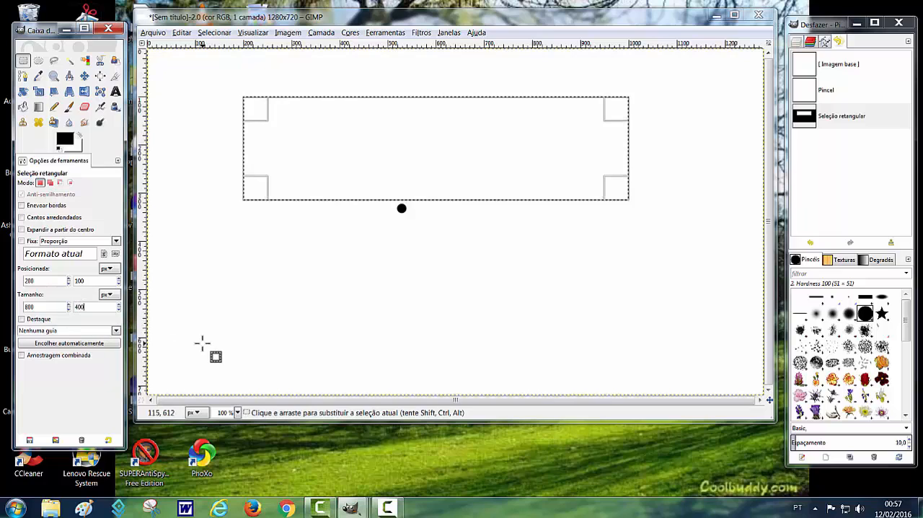
pyautogui.press('Return')
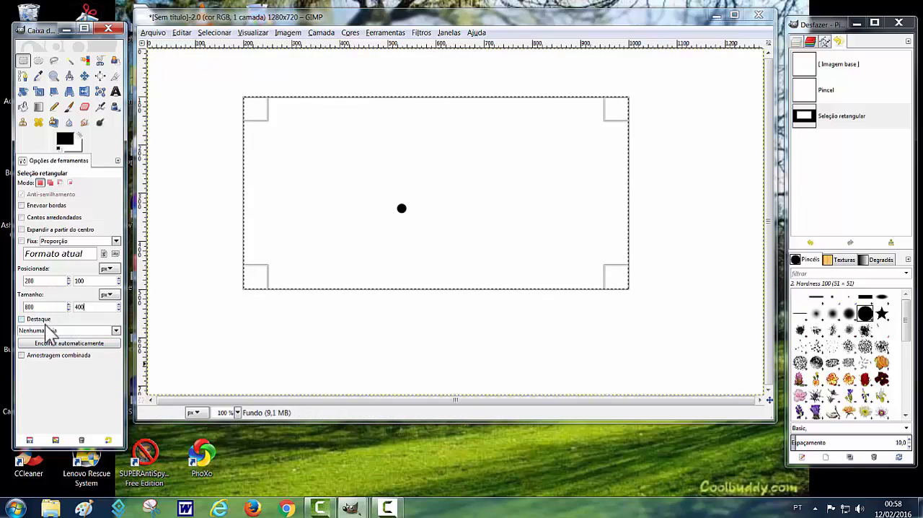
# - Switch the selection highlight (Destaque) on and back off to preview its effect
pyautogui.click(22, 319)
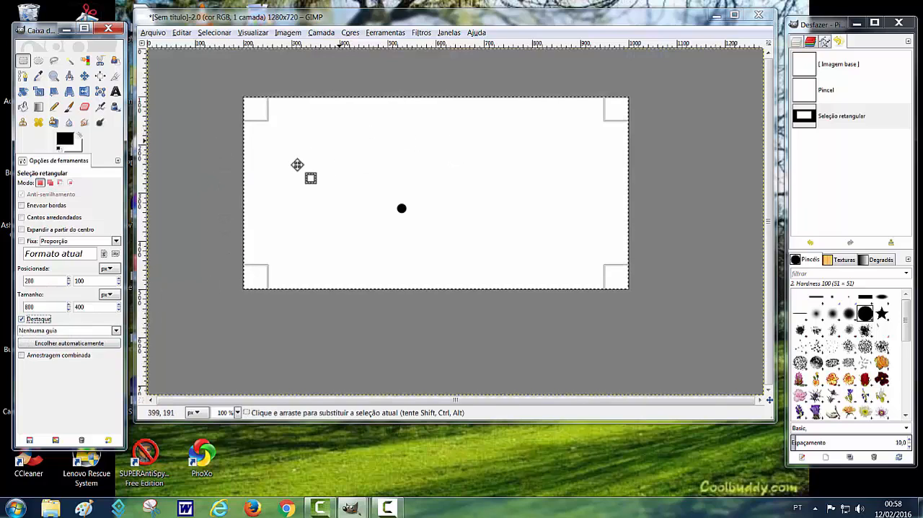
pyautogui.click(26, 319)
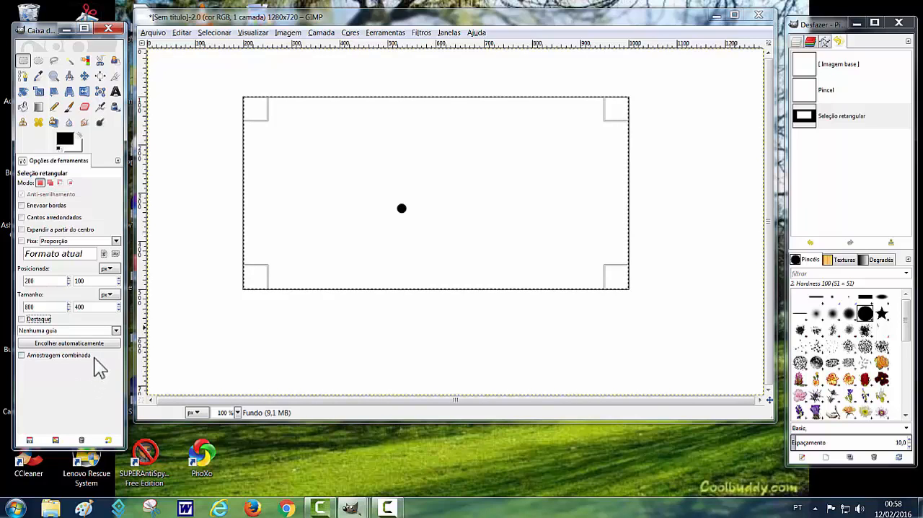
# - Cycle the selection's guides through Linhas centrais, Regra dos terços, Regra dos quintos and Sessões áureas, ending on Linhas diagonais
pyautogui.click(115, 331)
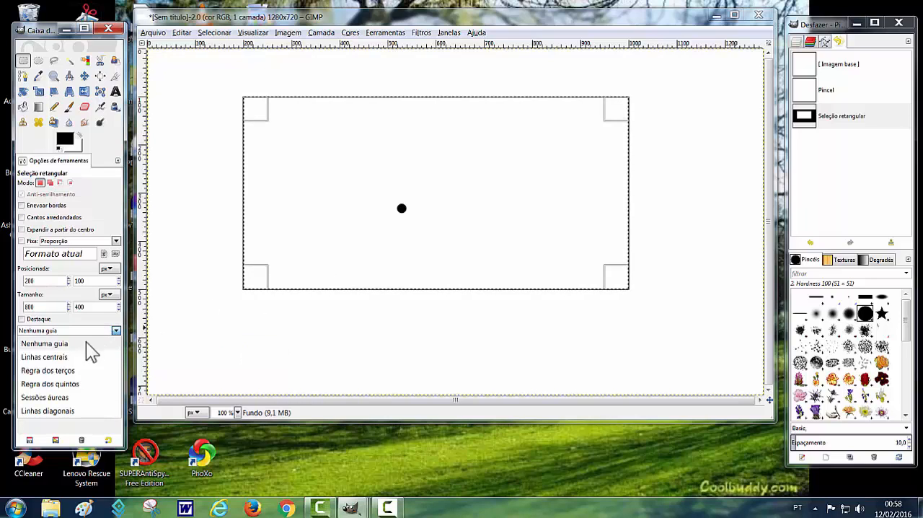
pyautogui.click(44, 362)
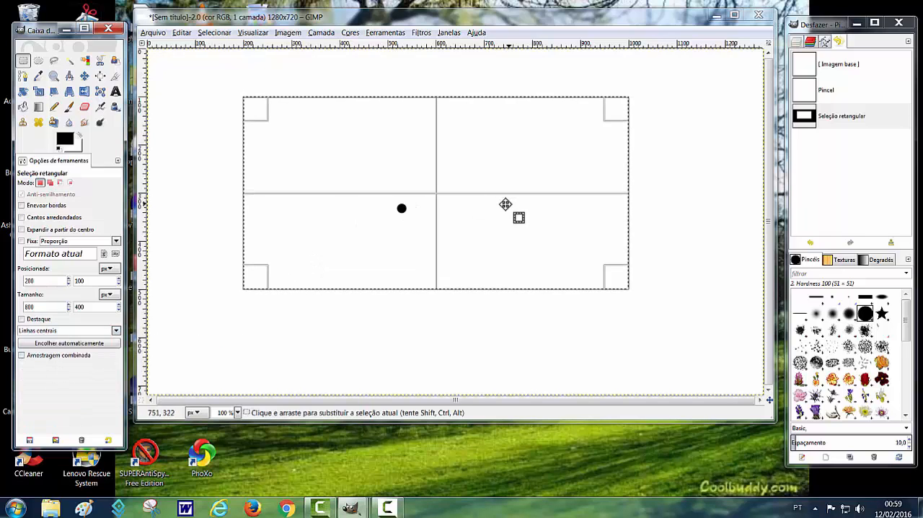
pyautogui.click(115, 331)
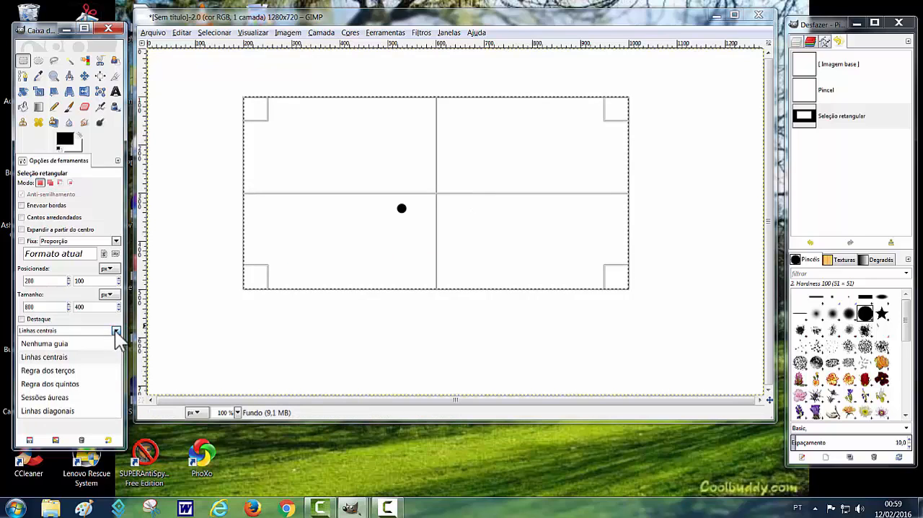
pyautogui.click(62, 370)
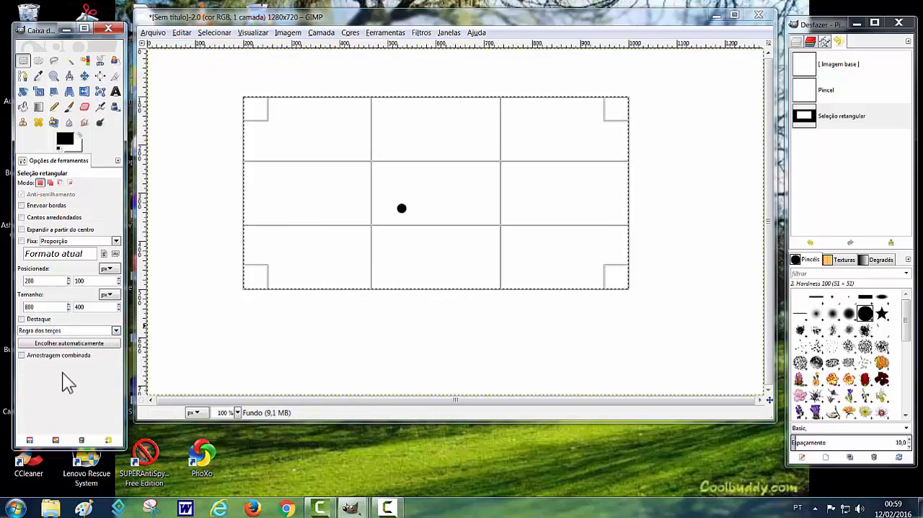
pyautogui.click(115, 331)
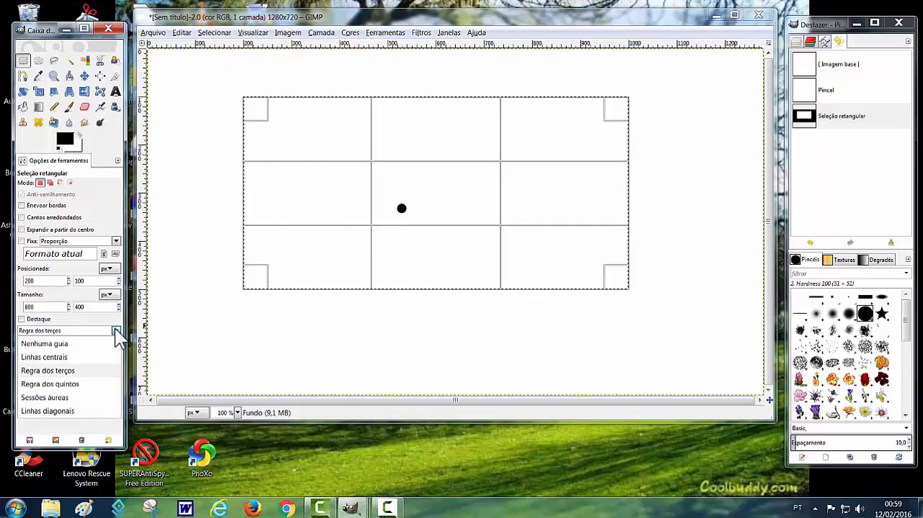
pyautogui.click(65, 385)
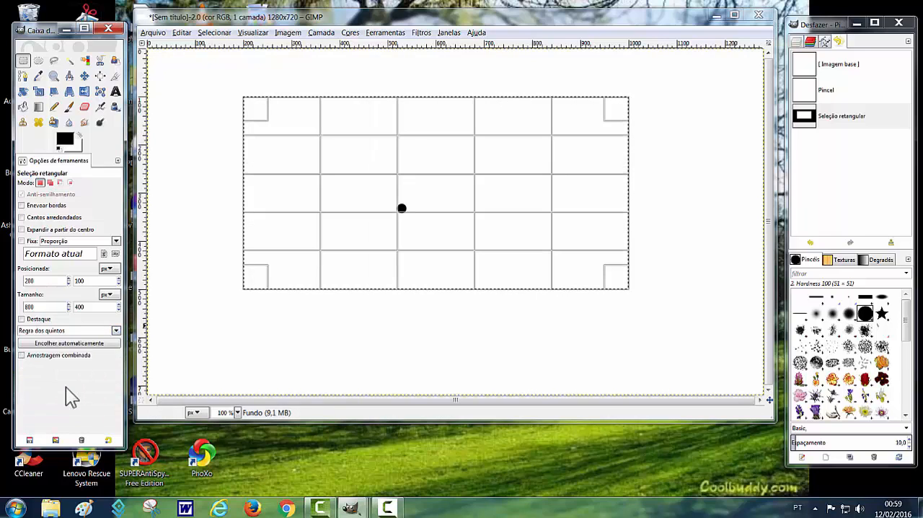
pyautogui.click(116, 331)
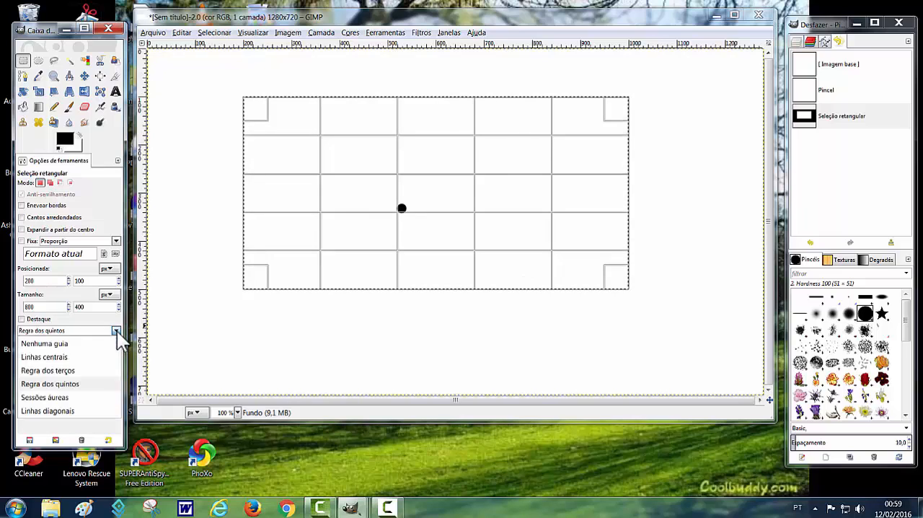
pyautogui.click(56, 397)
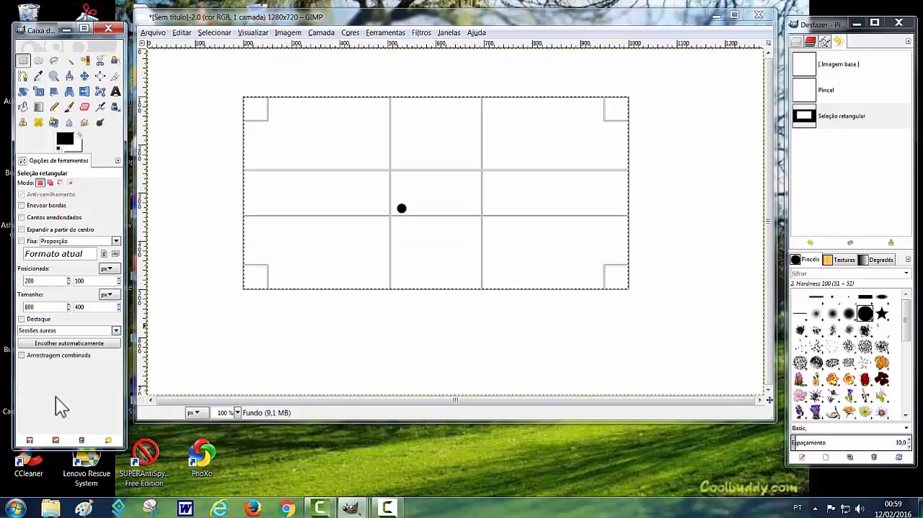
pyautogui.click(116, 331)
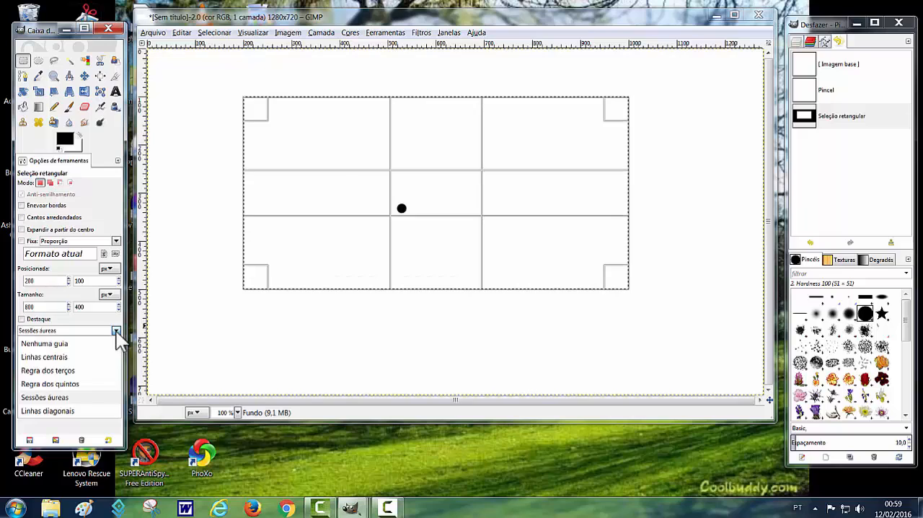
pyautogui.click(69, 412)
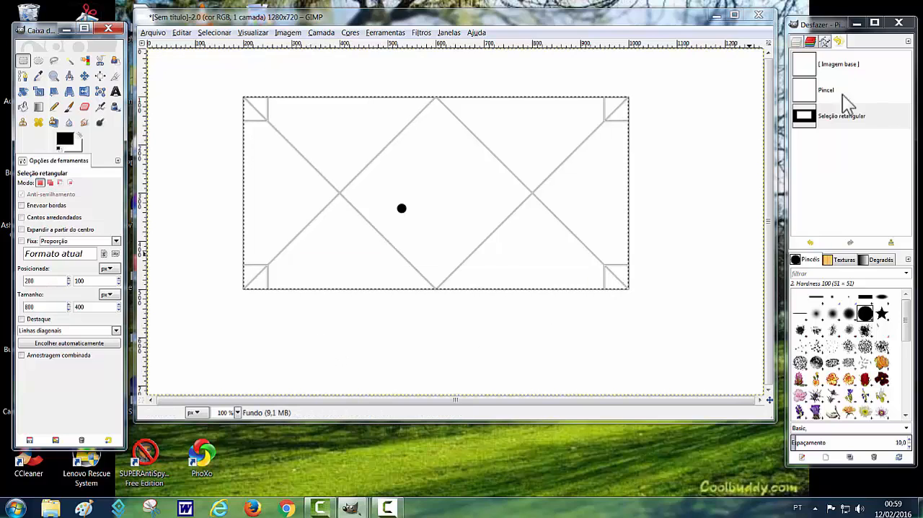
# - Revert to the base image and draw a new tall rectangular selection about 288 × 589 px near the canvas centre
pyautogui.click(805, 65)
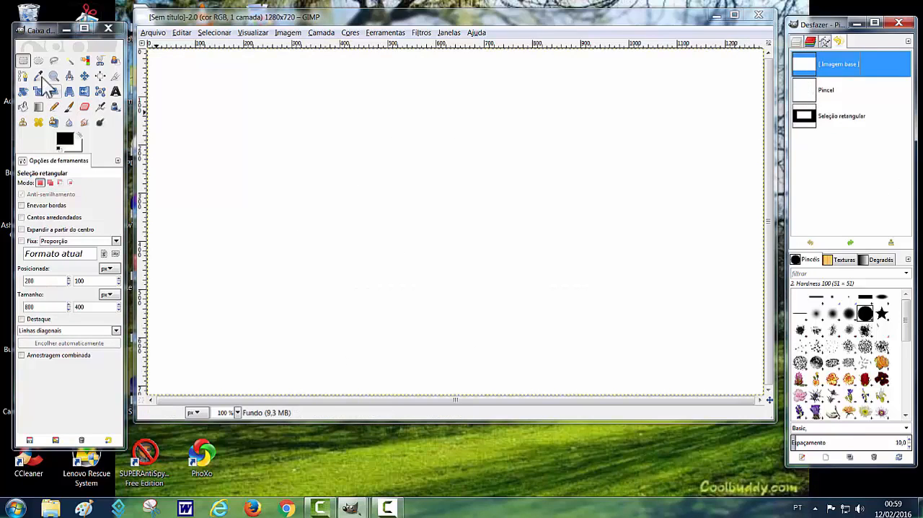
pyautogui.click(23, 61)
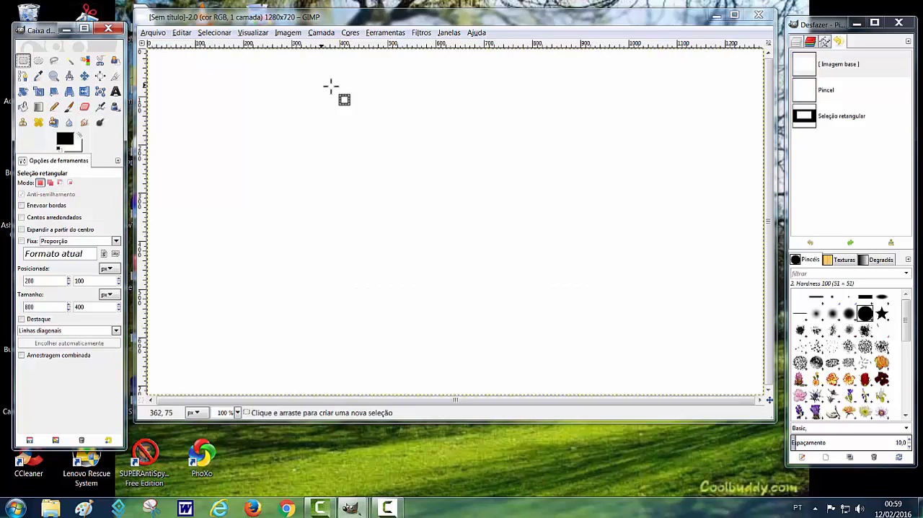
pyautogui.moveTo(360, 89); pyautogui.dragTo(500, 372)
# - Set the selection's guides to Nenhuma guia and stretch its upper and lower edges to a height of about 681 px
pyautogui.click(115, 331)
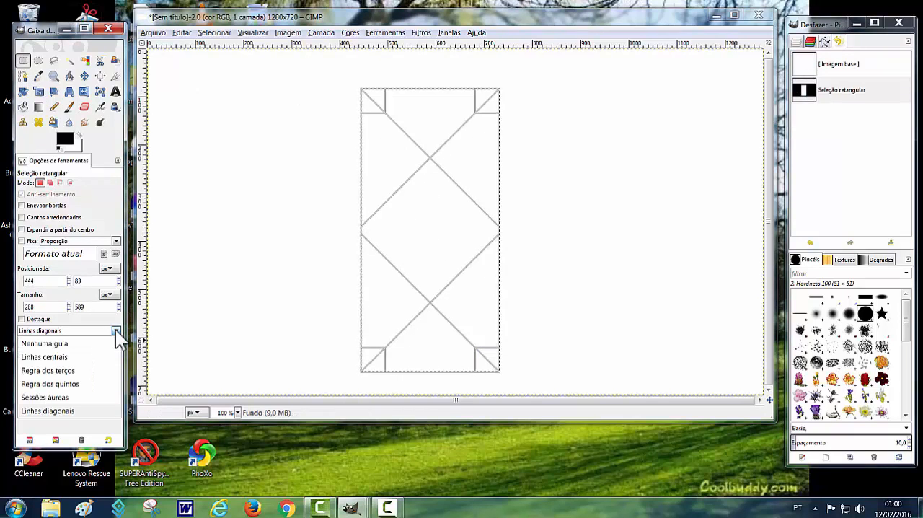
pyautogui.click(62, 344)
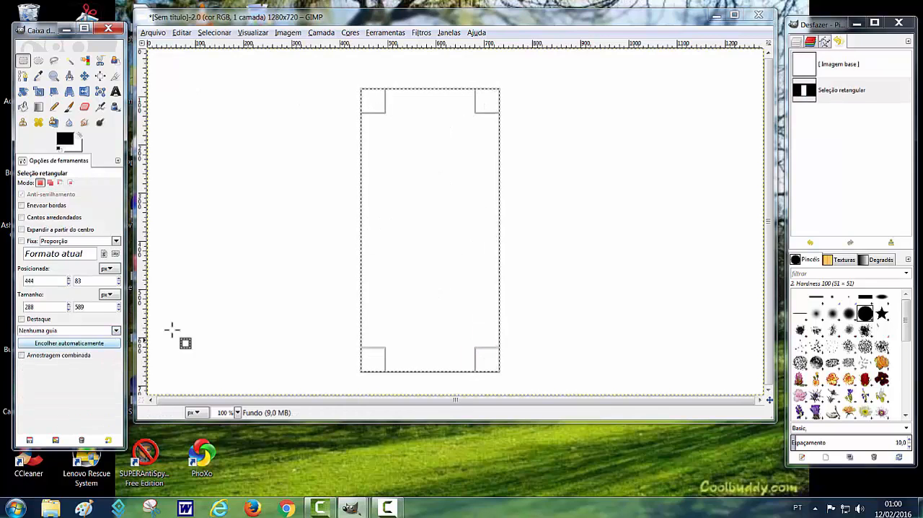
pyautogui.moveTo(427, 103); pyautogui.dragTo(429, 74)
pyautogui.moveTo(414, 351); pyautogui.dragTo(414, 370)
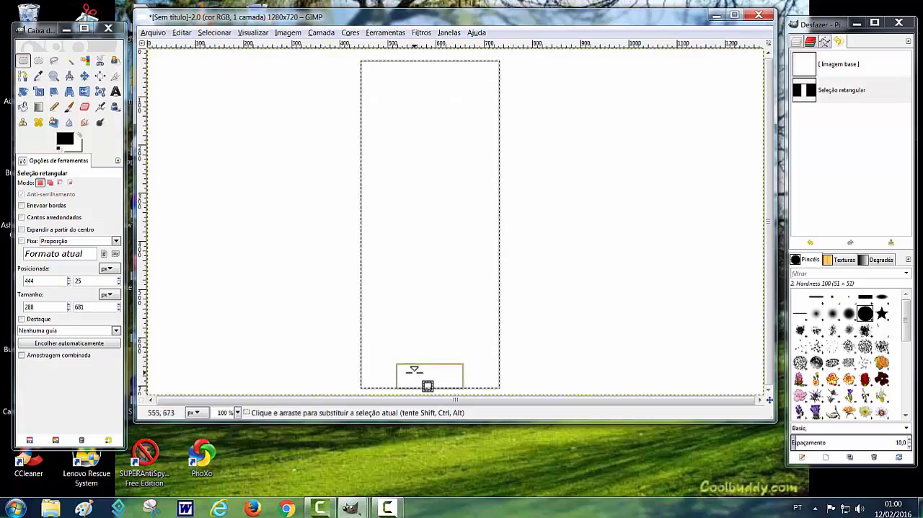
# - Set the selection's guides to Linhas diagonais and raise its lower edge to a height of about 602 px
pyautogui.click(116, 330)
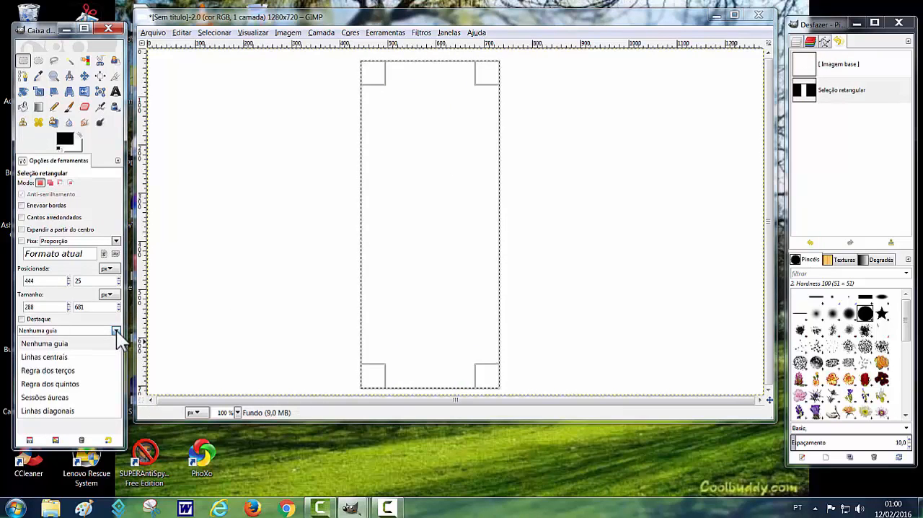
pyautogui.click(47, 410)
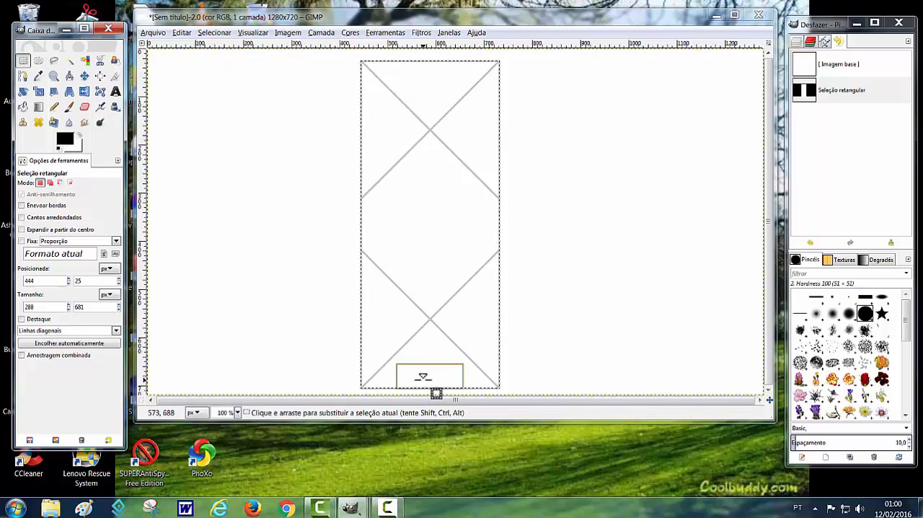
pyautogui.moveTo(436, 394); pyautogui.dragTo(451, 356)
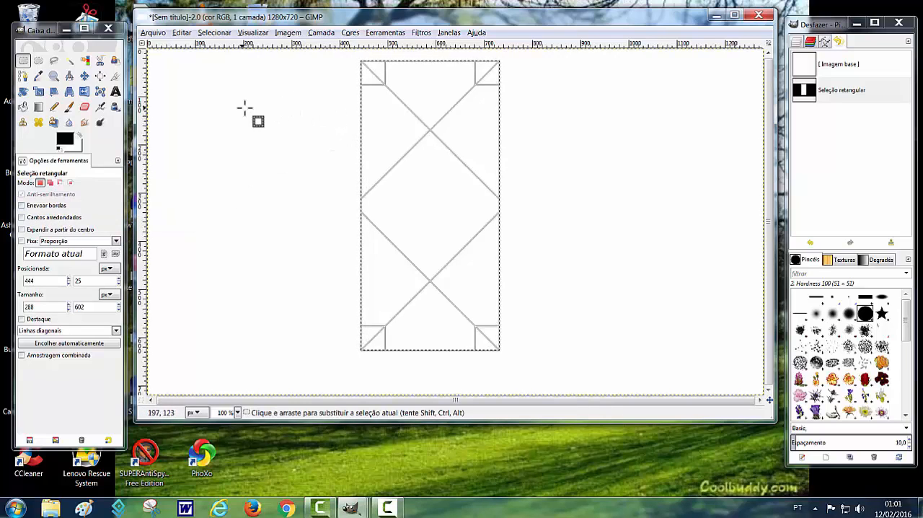
# - Revert to the base image and draw a wide rectangular selection about 482 × 172 px in the upper middle of the canvas
pyautogui.click(805, 64)
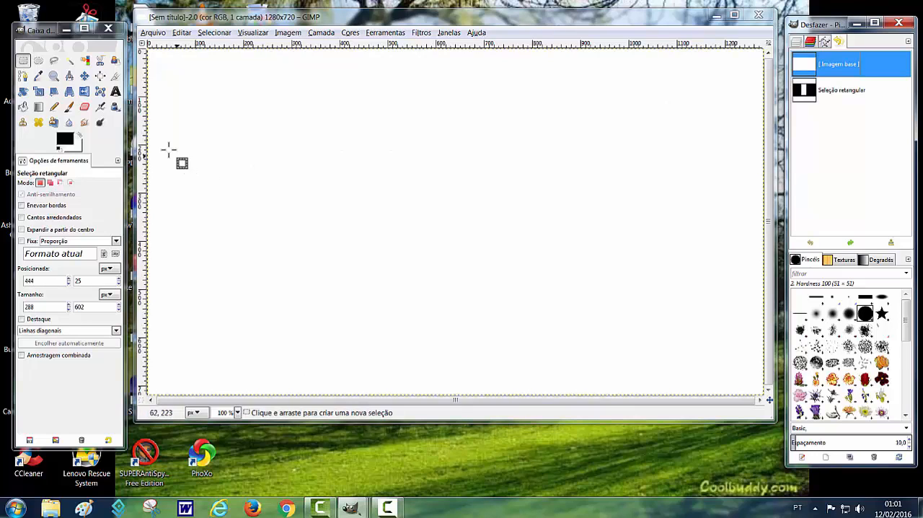
pyautogui.moveTo(332, 142); pyautogui.dragTo(564, 224)
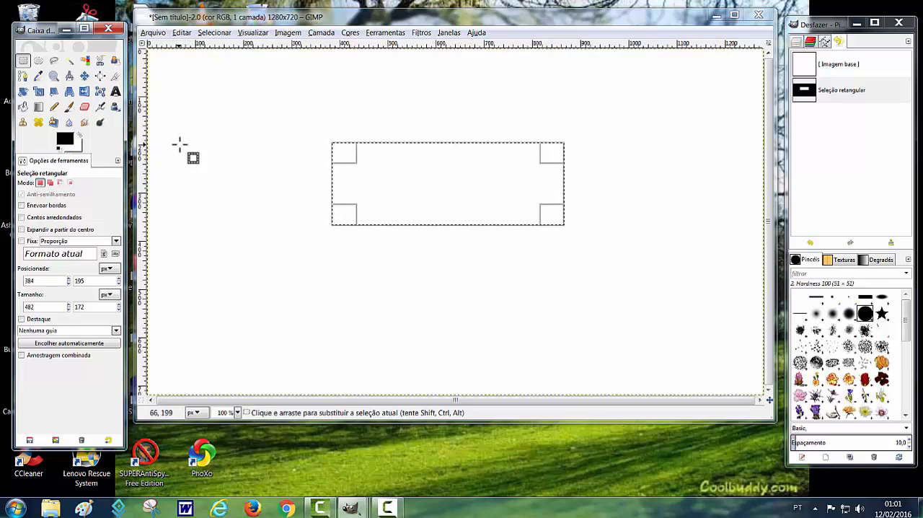
# - Fill the whole selection with the black foreground colour using Preencher toda a seleção, and clear the selection
pyautogui.click(24, 107)
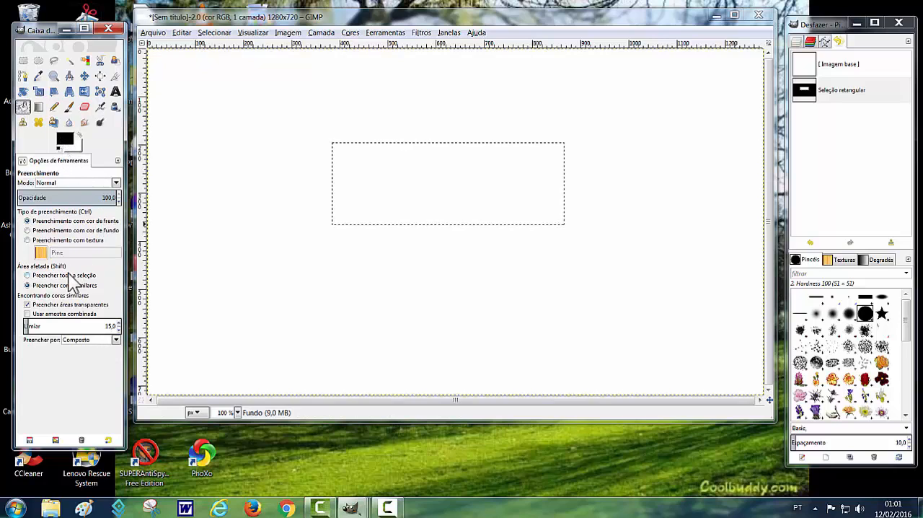
pyautogui.click(27, 276)
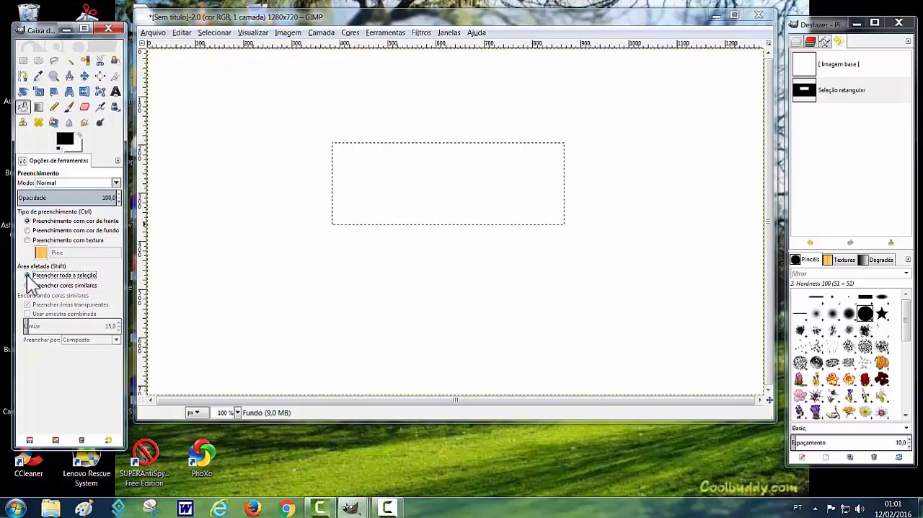
pyautogui.click(343, 202)
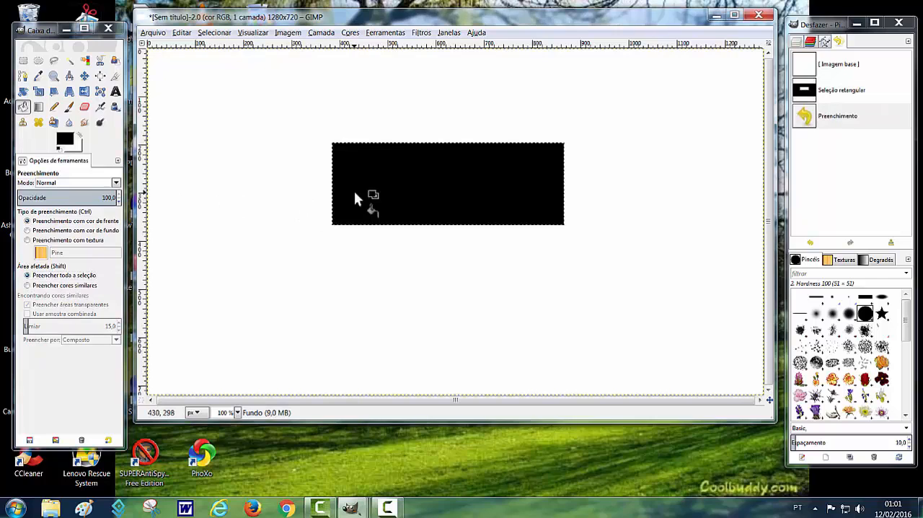
pyautogui.click(216, 36)
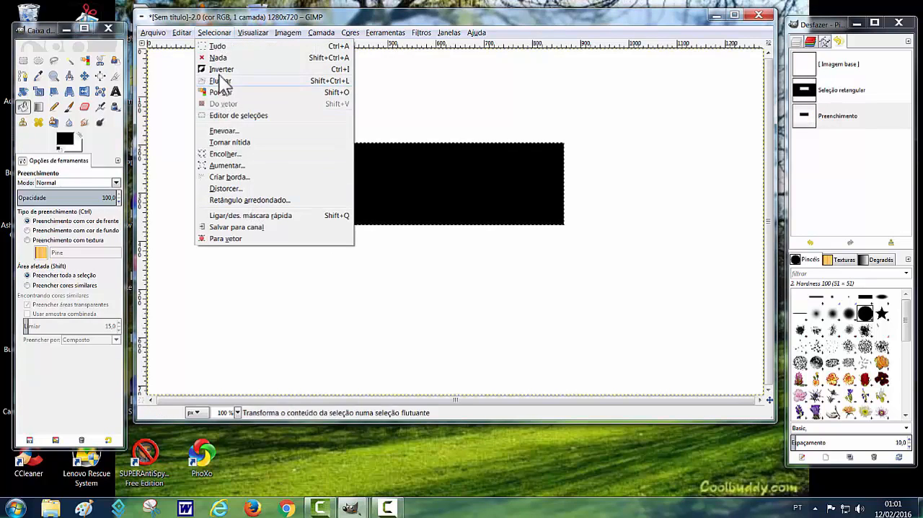
pyautogui.click(218, 58)
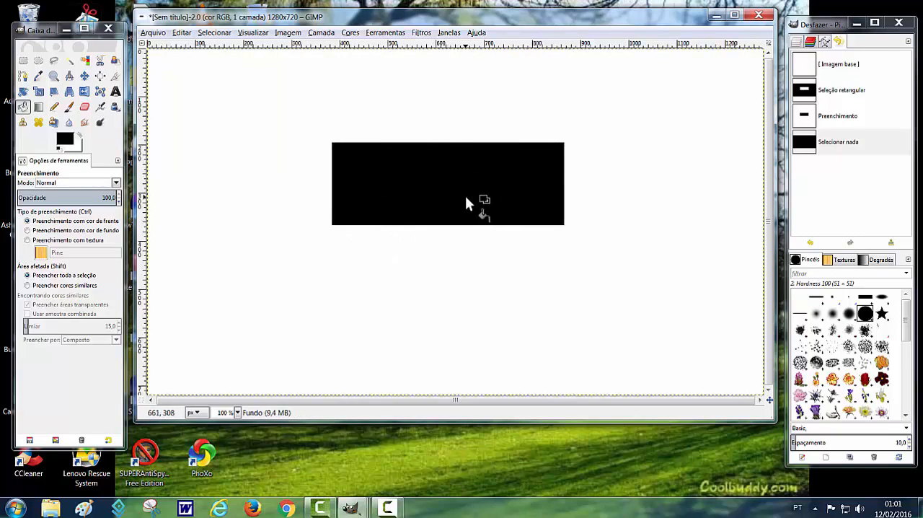
# - Revert to the base image and draw a new wide rectangular selection about 539 × 151 px
pyautogui.click(804, 63)
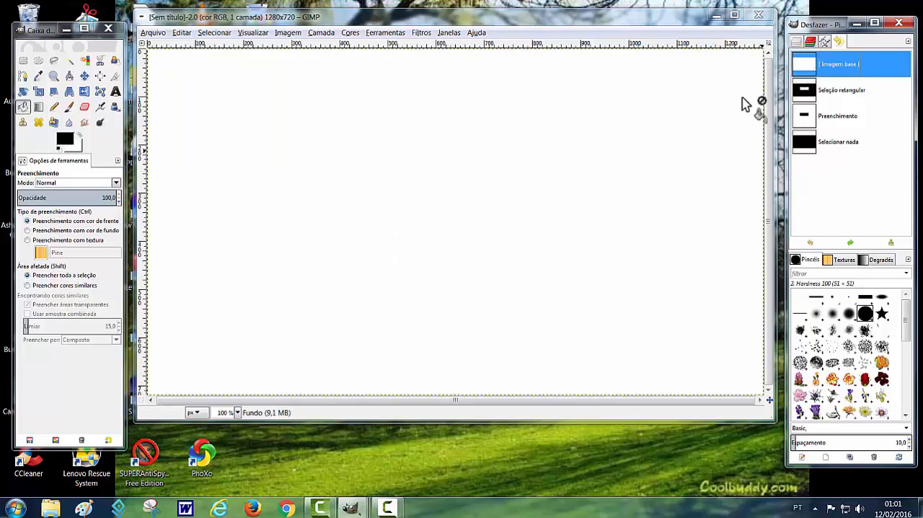
pyautogui.click(22, 61)
pyautogui.moveTo(312, 153); pyautogui.dragTo(569, 225)
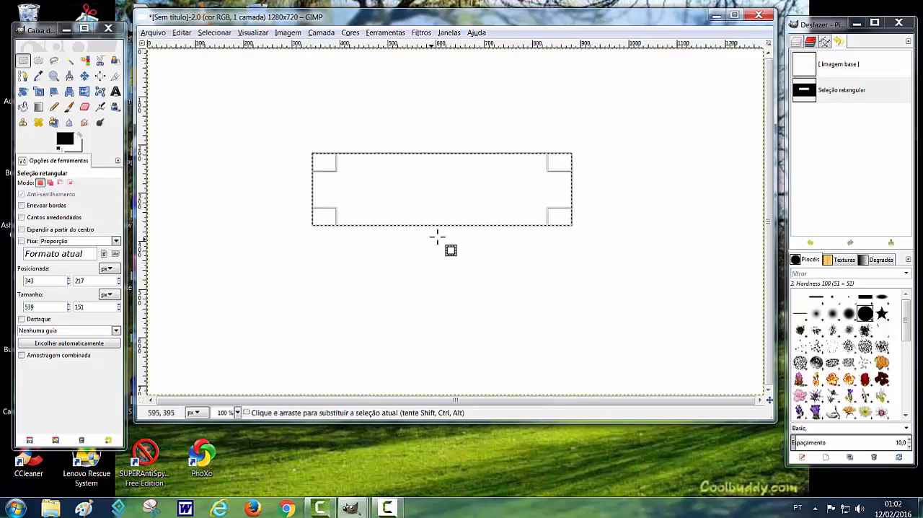
# - Feather the rectangular selection's edges (Enevoar bordas) with a radius of 75,3 and fill it with the black foreground colour
pyautogui.click(21, 206)
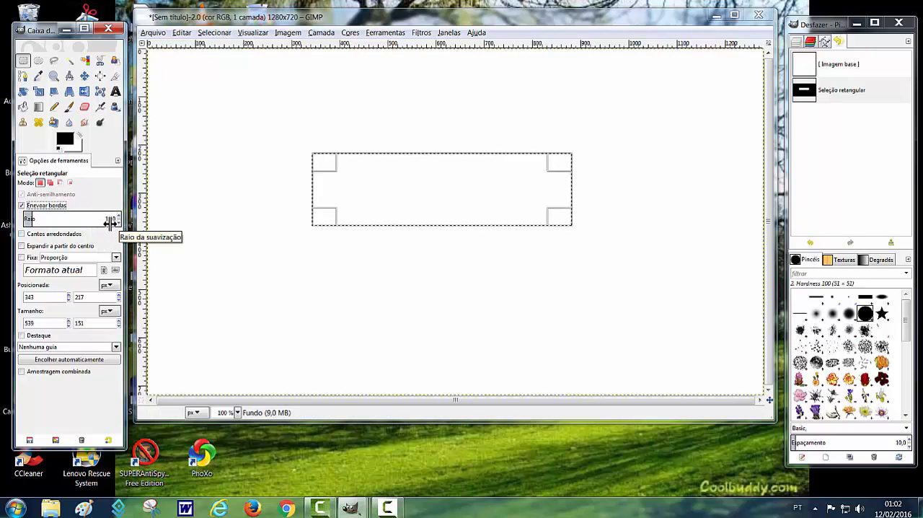
pyautogui.click(70, 221)
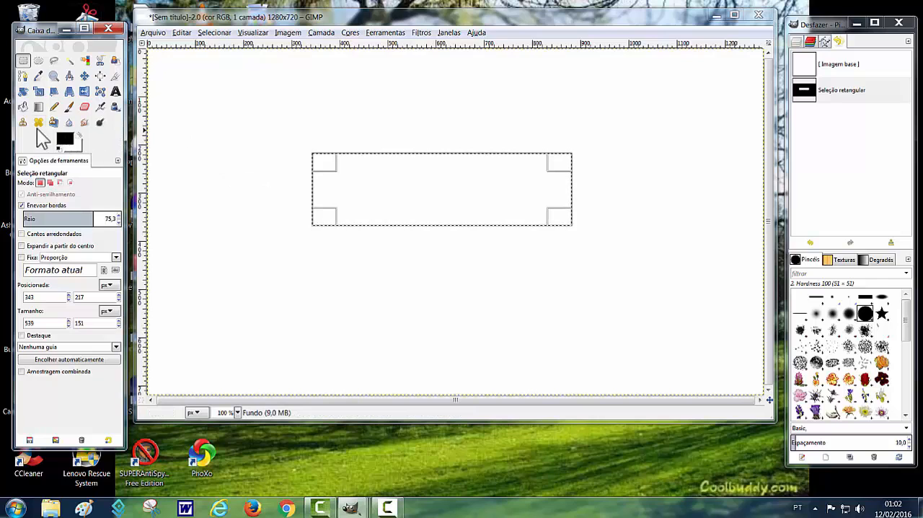
pyautogui.click(23, 107)
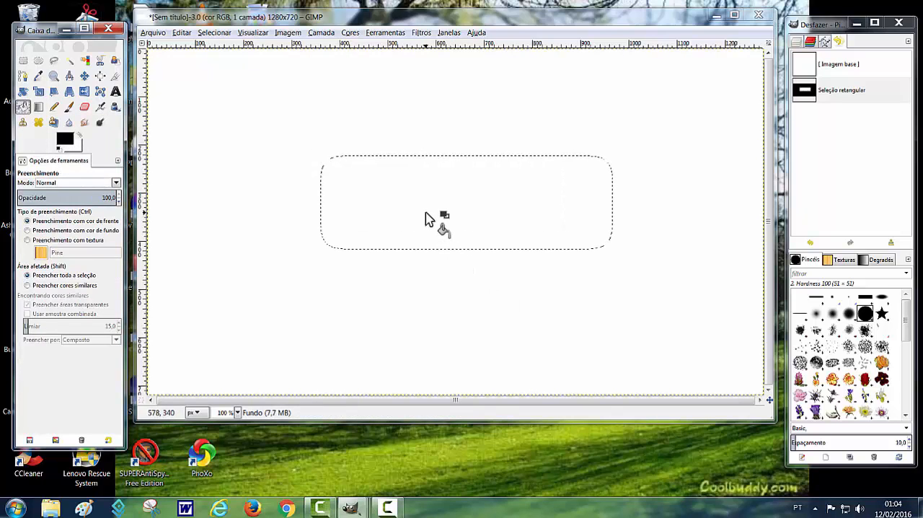
pyautogui.click(426, 217)
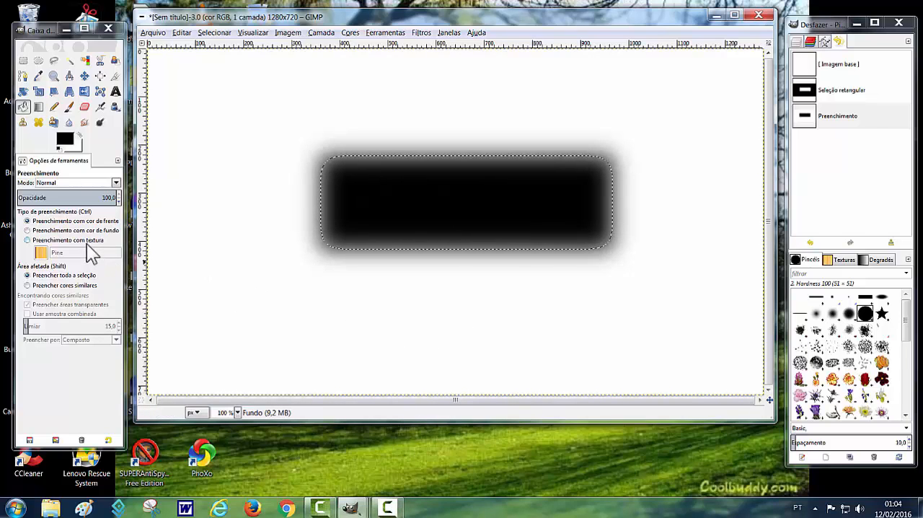
pyautogui.click(24, 60)
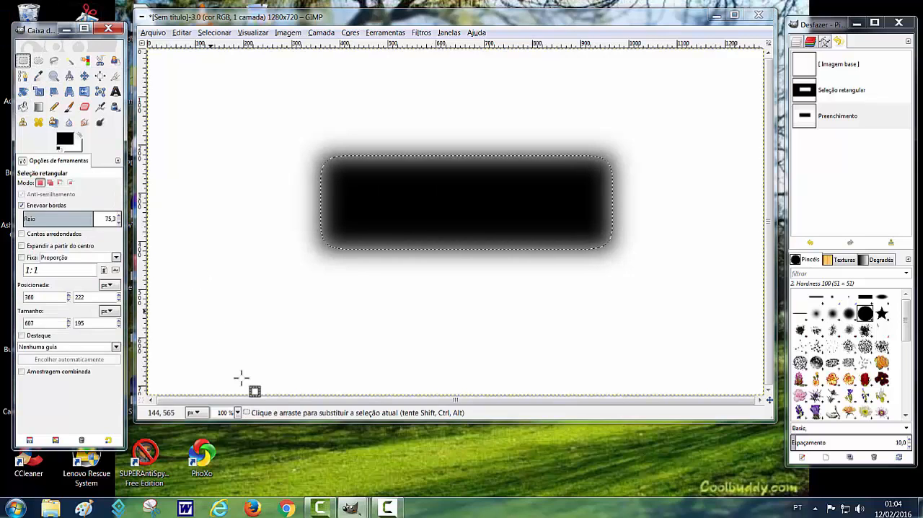
pyautogui.click(389, 508)
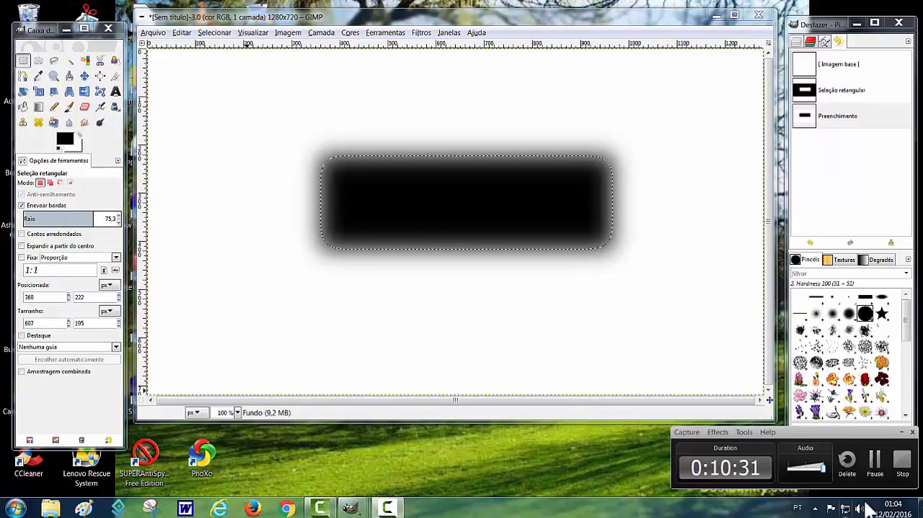
pyautogui.click(874, 462)
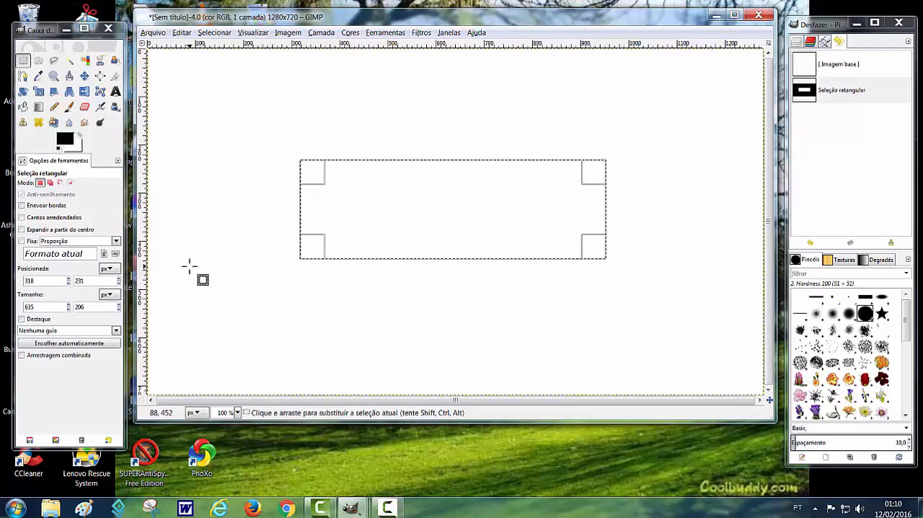
# - Round the selection's corners (Cantos arredondados) with a radius of about 46 and fill it with the black foreground colour
pyautogui.click(22, 217)
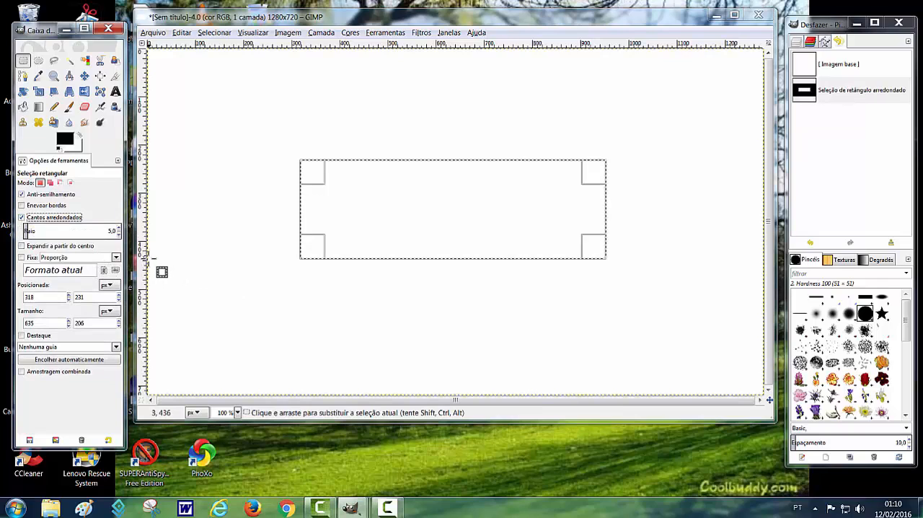
pyautogui.click(67, 228)
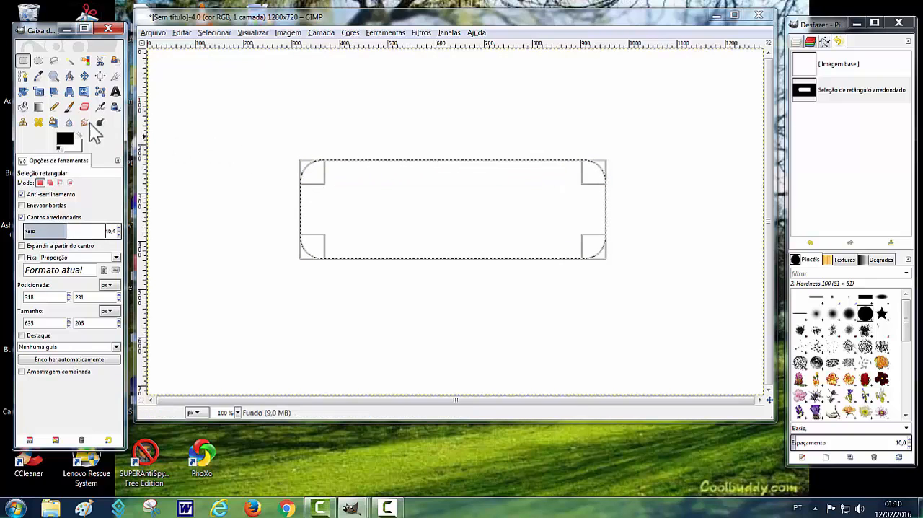
pyautogui.click(22, 108)
pyautogui.click(66, 140)
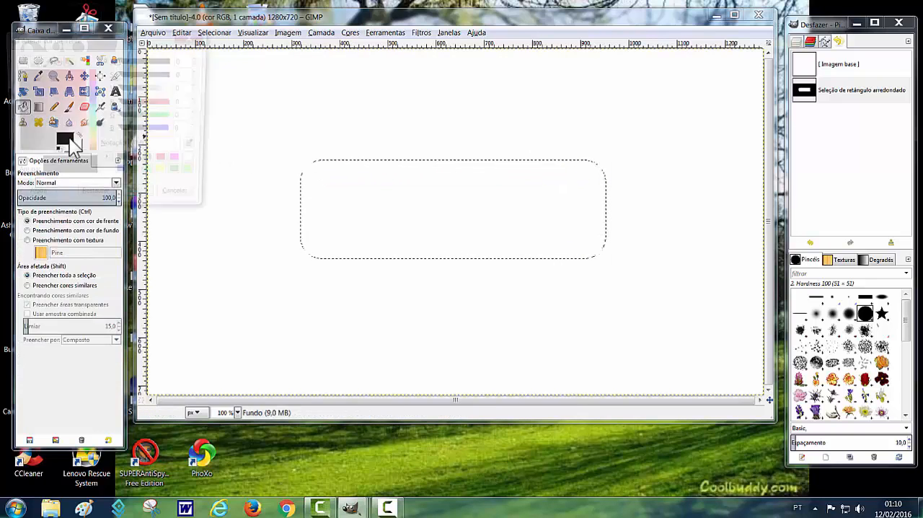
pyautogui.click(136, 201)
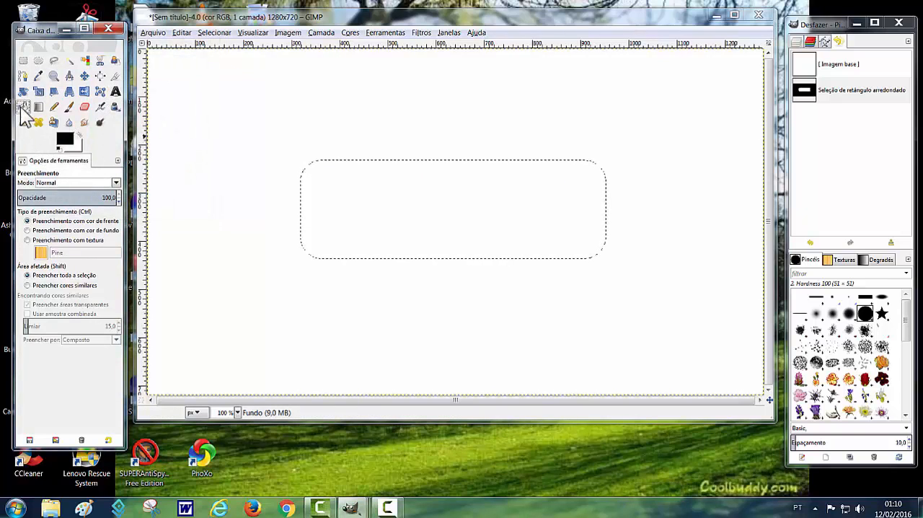
pyautogui.click(334, 219)
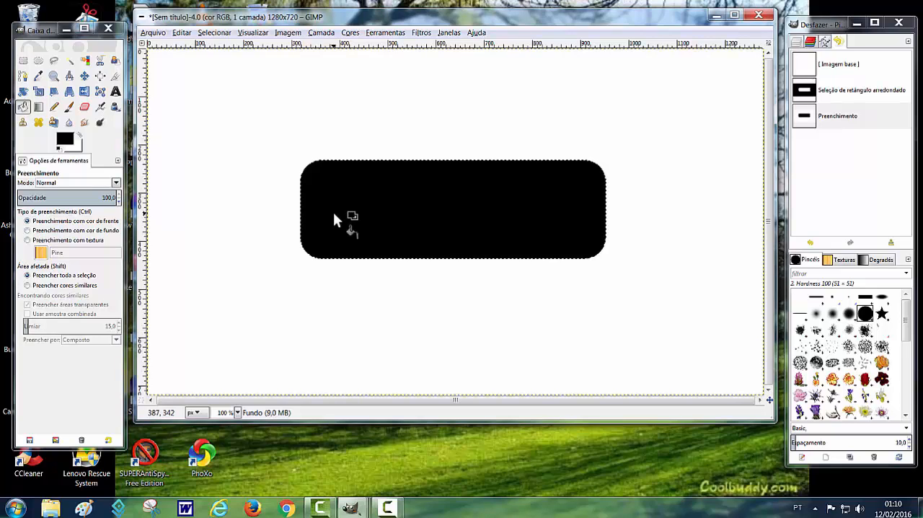
# - Revert the filled rounded rectangle to the base image
pyautogui.click(806, 68)
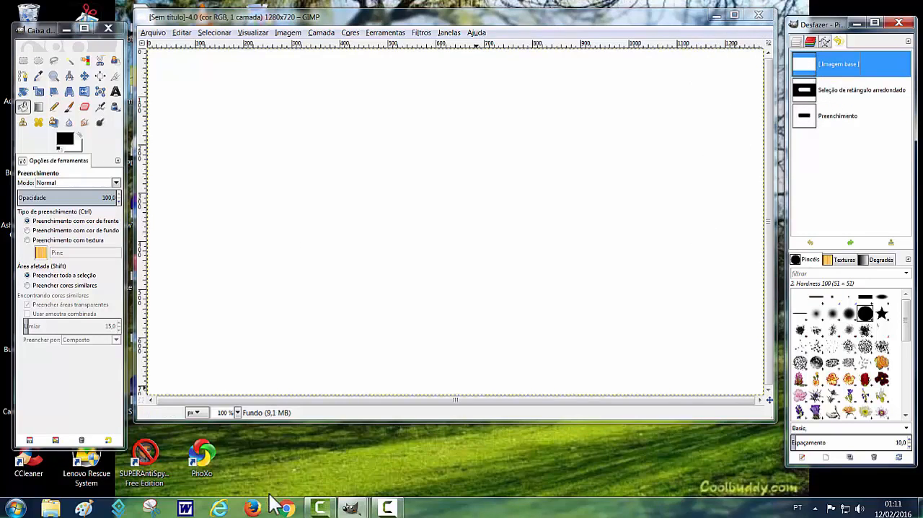
pyautogui.click(387, 508)
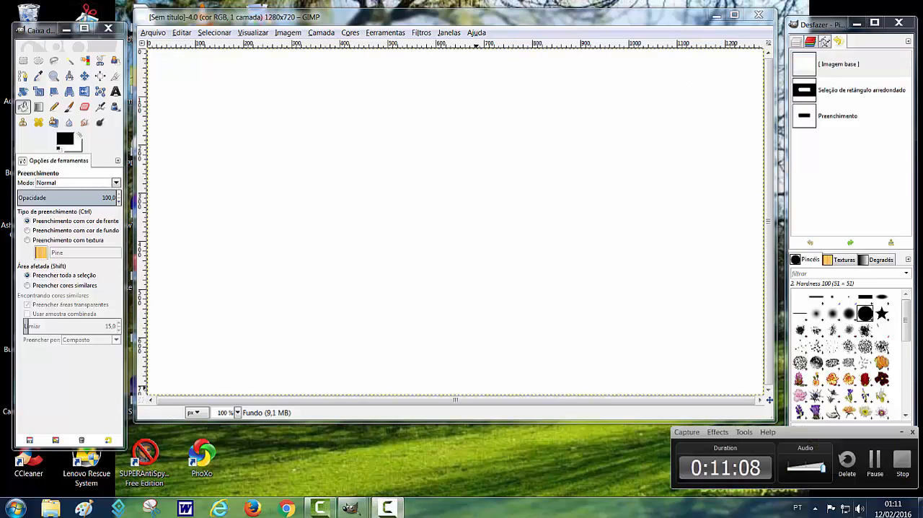
pyautogui.click(872, 461)
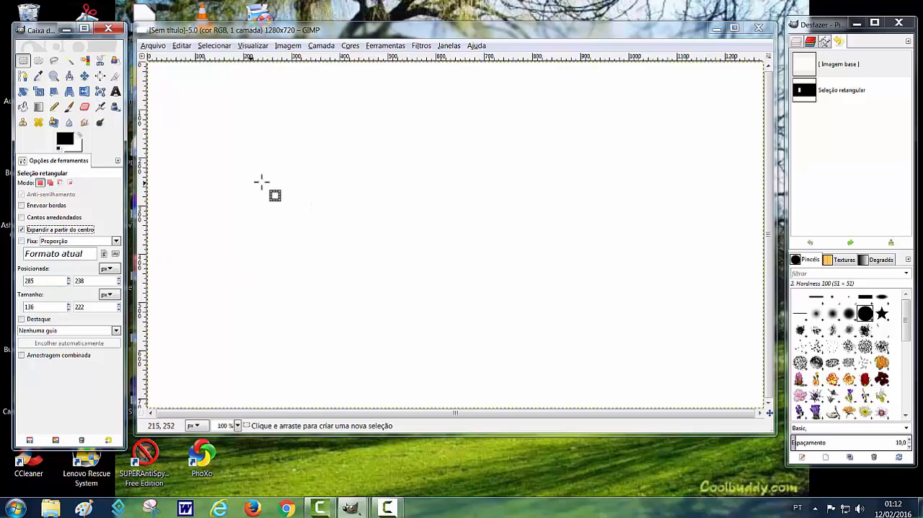
# - Draw a rectangular selection about 200 × 352 px expanding from its centre, and revert to the base image
pyautogui.moveTo(336, 212); pyautogui.dragTo(386, 298)
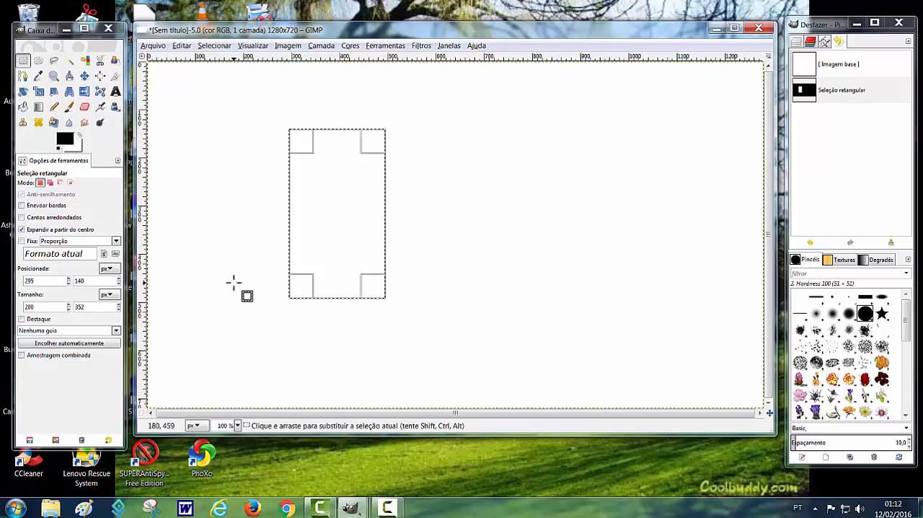
pyautogui.click(804, 72)
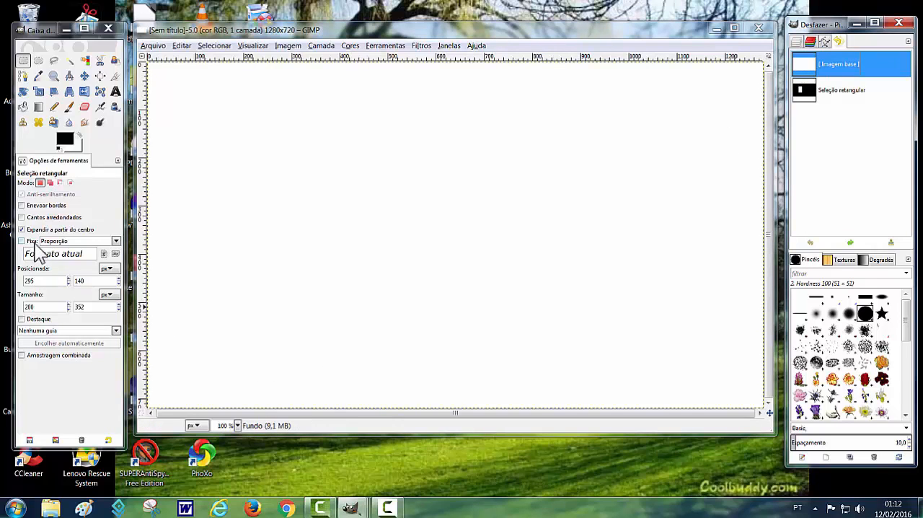
# - Turn on the fixed Proporção constraint and draw a square selection about 240 × 240 px centred on the black dot
pyautogui.click(21, 242)
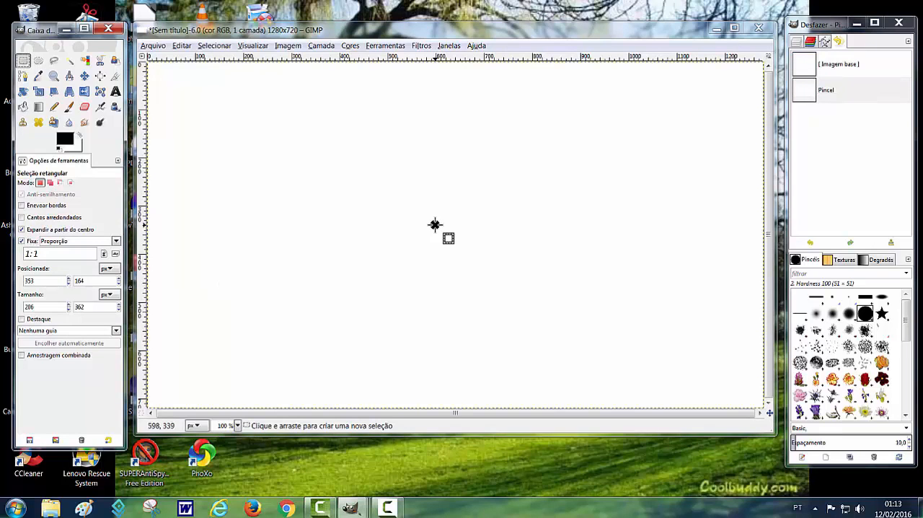
pyautogui.moveTo(435, 225)
pyautogui.mouseDown()
pyautogui.moveTo(509, 290)
pyautogui.moveTo(494, 268)
pyautogui.moveTo(548, 303)
pyautogui.moveTo(493, 260)
pyautogui.moveTo(560, 314)
pyautogui.moveTo(483, 266)
pyautogui.moveTo(587, 344)
pyautogui.moveTo(470, 264)
pyautogui.moveTo(598, 360)
pyautogui.moveTo(485, 282)
pyautogui.mouseUp()
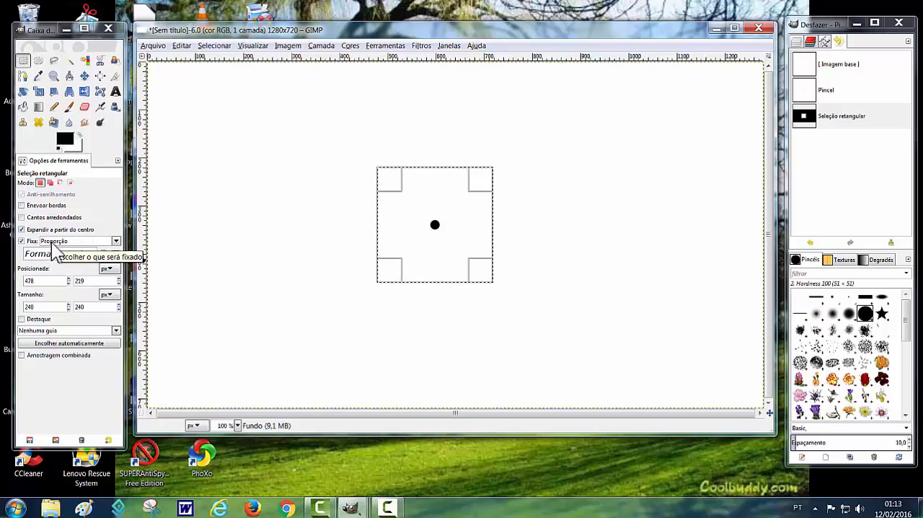
pyautogui.click(387, 507)
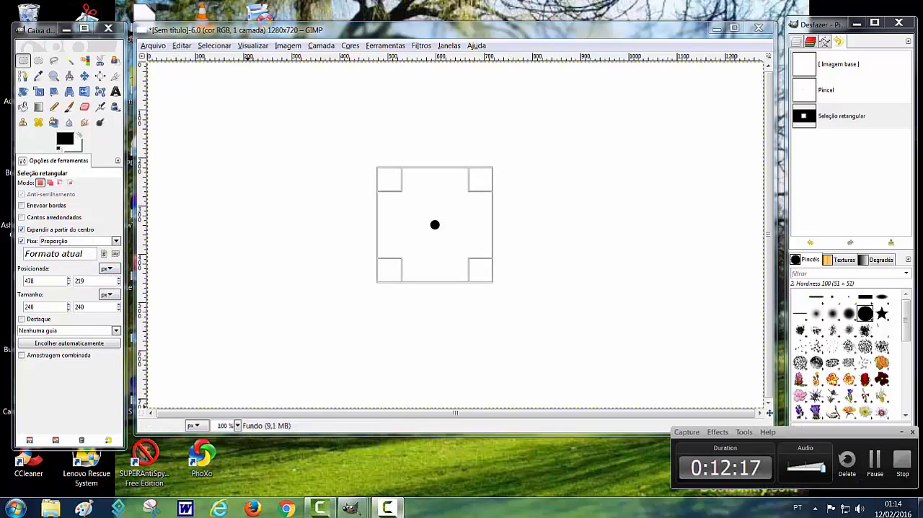
pyautogui.click(875, 463)
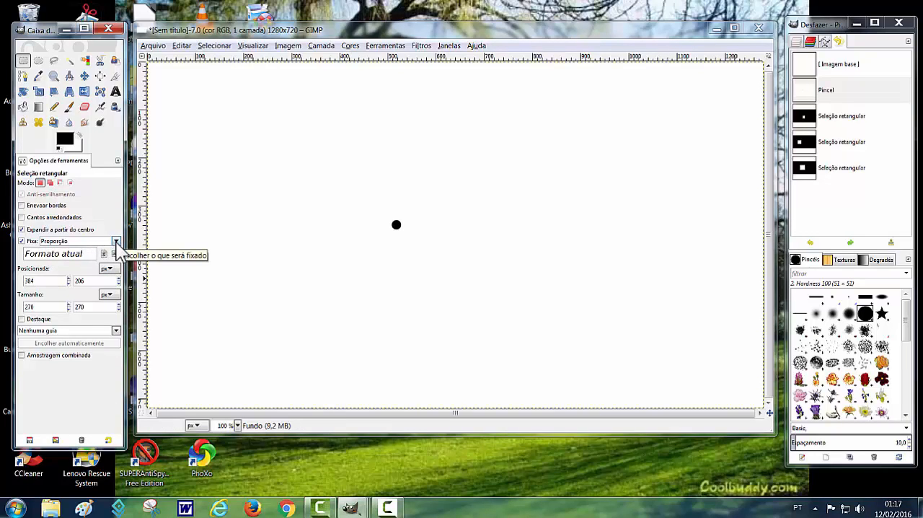
# - Change the selection's fixed constraint to Largura
pyautogui.click(115, 242)
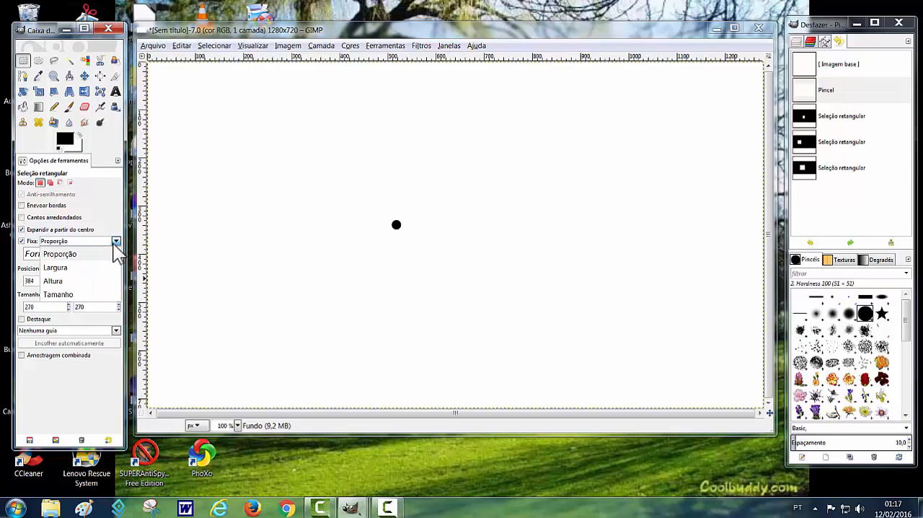
pyautogui.click(58, 268)
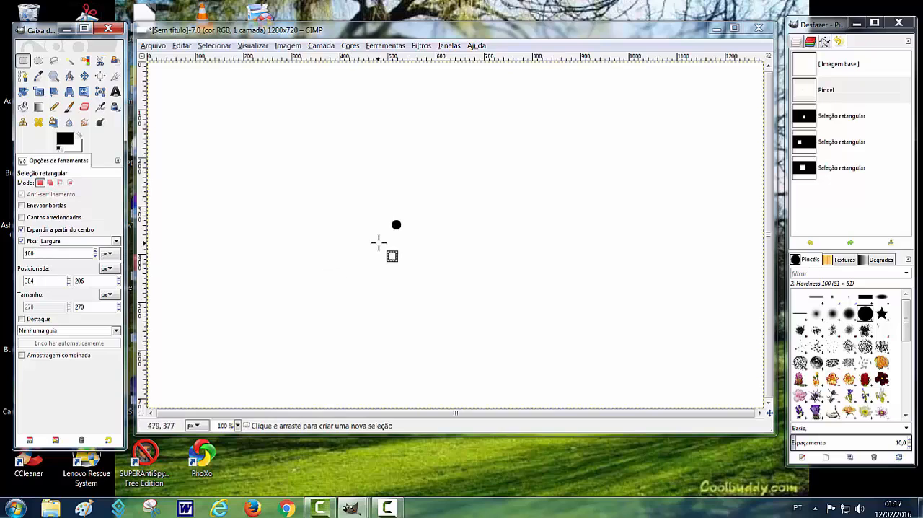
# - Draw a fixed-width selection about 100 × 374 px centred on the black dot, and revert to the Pincel history state
pyautogui.moveTo(396, 225); pyautogui.dragTo(527, 316)
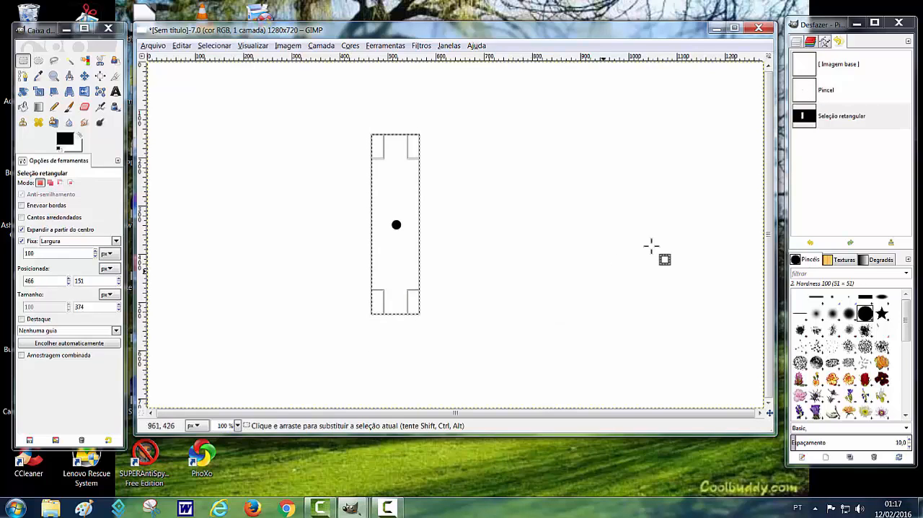
pyautogui.click(805, 93)
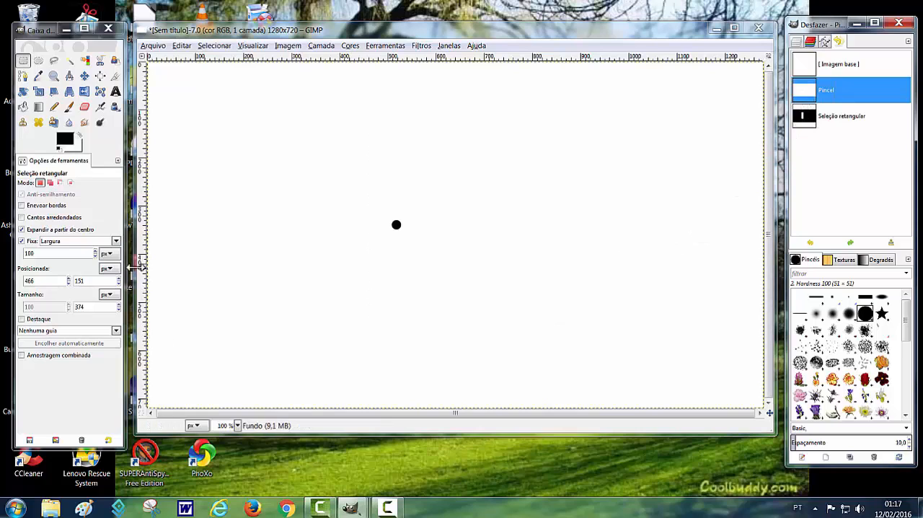
# - Draw a selection about 444 × 100 px with the fixed Altura constraint, centred on the black dot, and revert to the Pincel history state
pyautogui.click(115, 242)
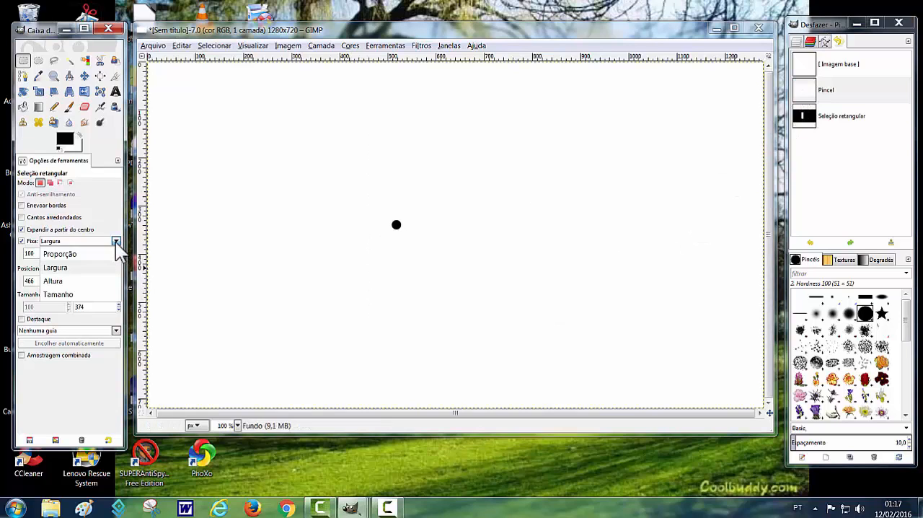
pyautogui.click(56, 283)
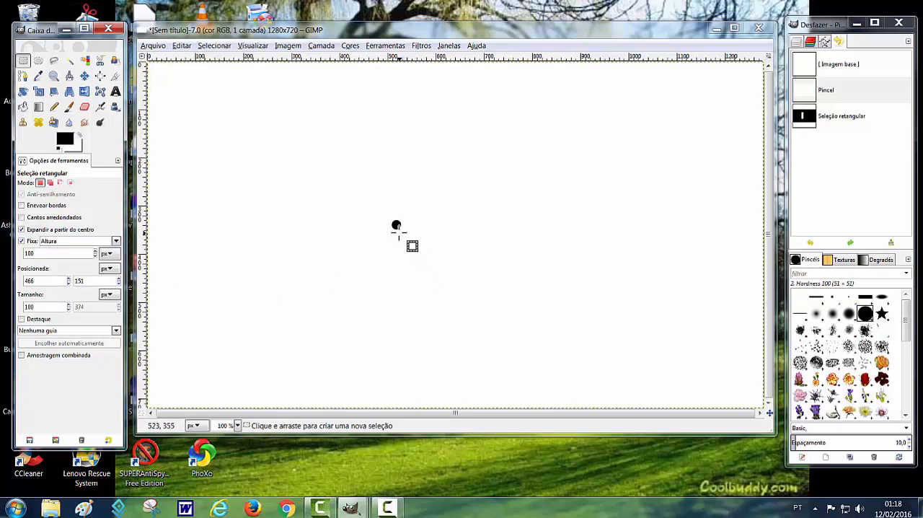
pyautogui.moveTo(397, 226); pyautogui.dragTo(504, 319)
pyautogui.click(807, 95)
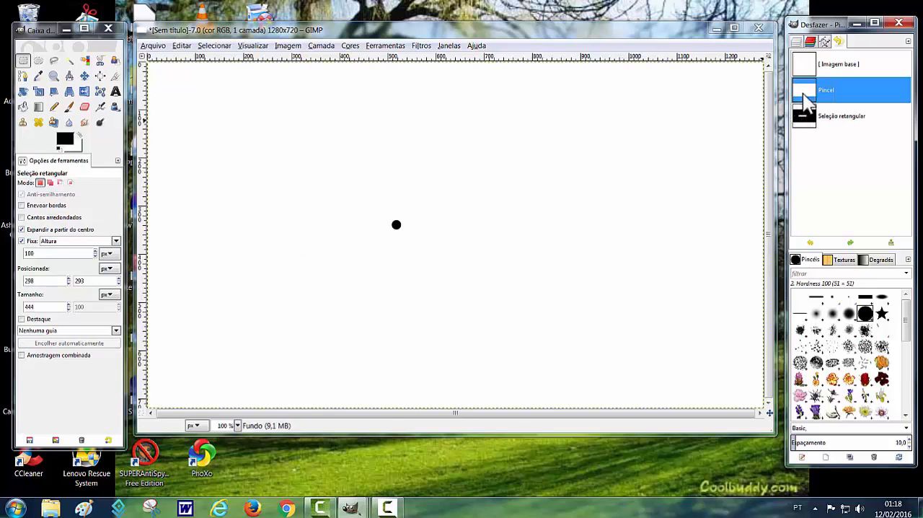
# - Change the fixed constraint to Tamanho and place a 100 × 100 px selection at about 378, 397 px, below the black dot
pyautogui.click(115, 240)
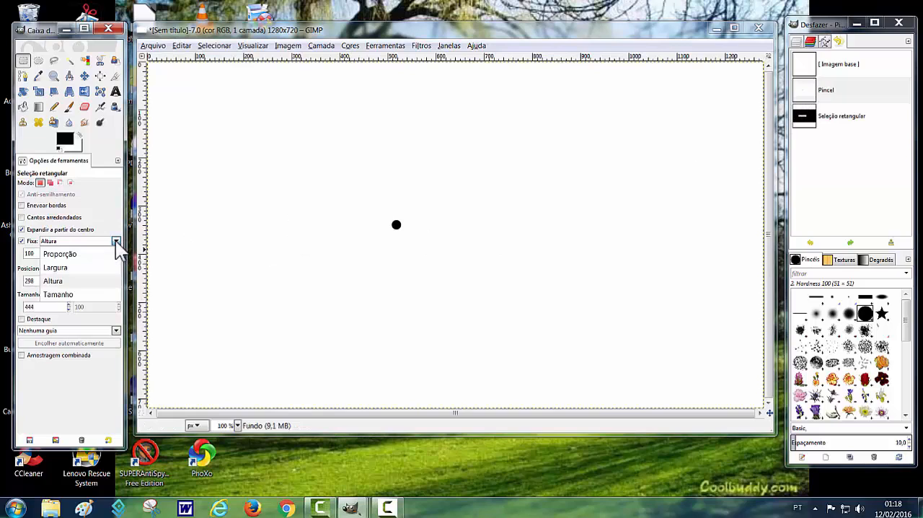
pyautogui.click(65, 294)
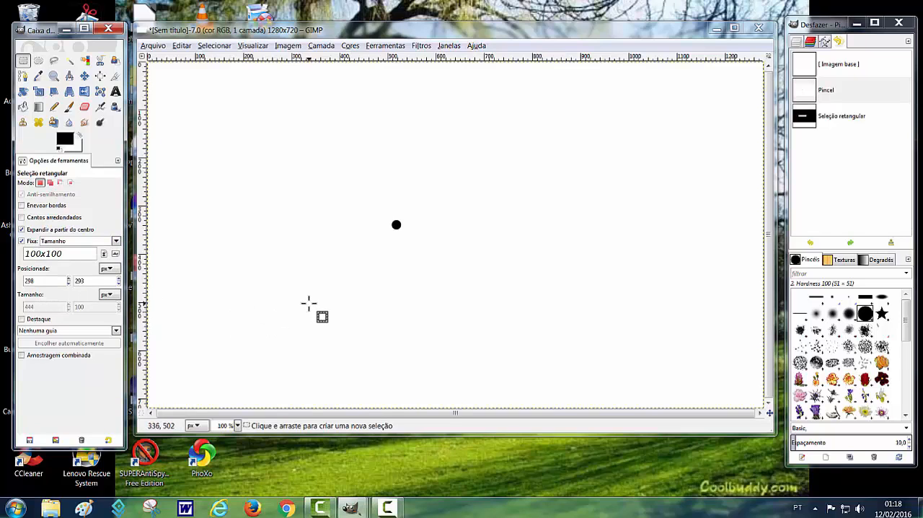
pyautogui.moveTo(396, 224); pyautogui.dragTo(347, 238)
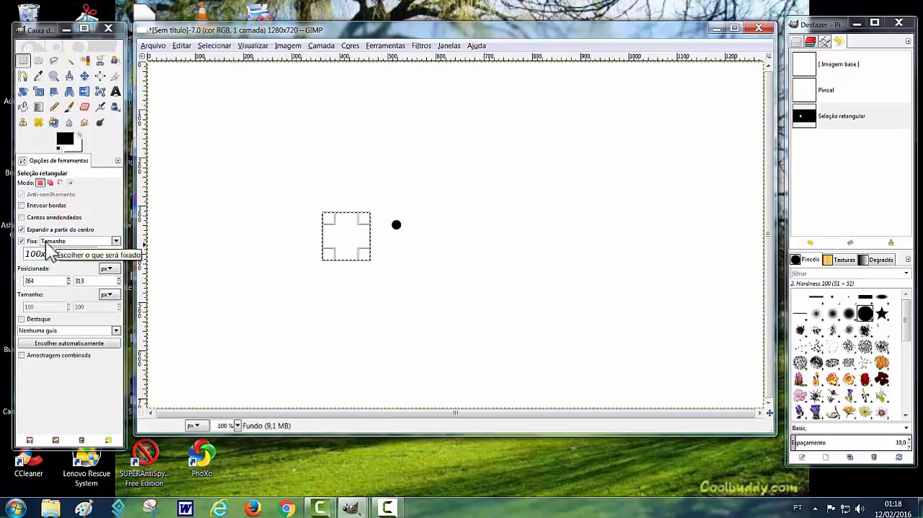
pyautogui.hotkey('ctrl', 'z')
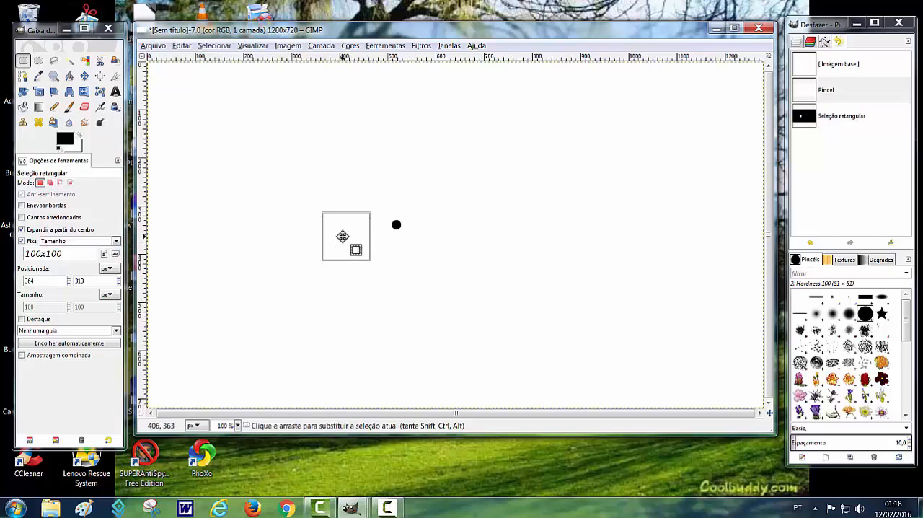
pyautogui.moveTo(342, 237); pyautogui.dragTo(352, 288)
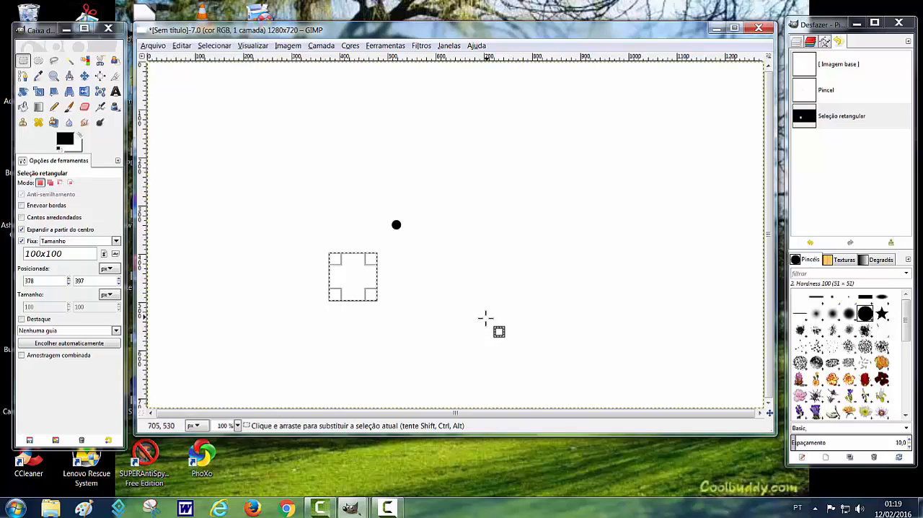
pyautogui.click(385, 503)
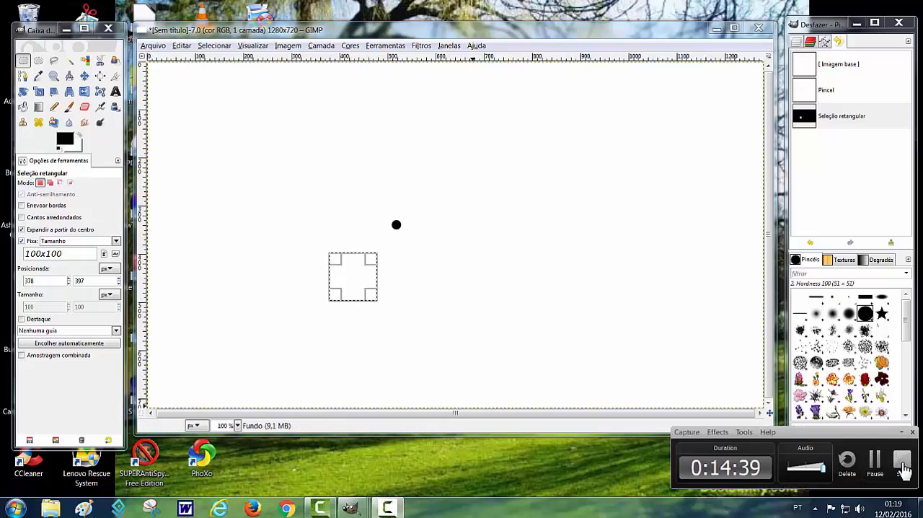